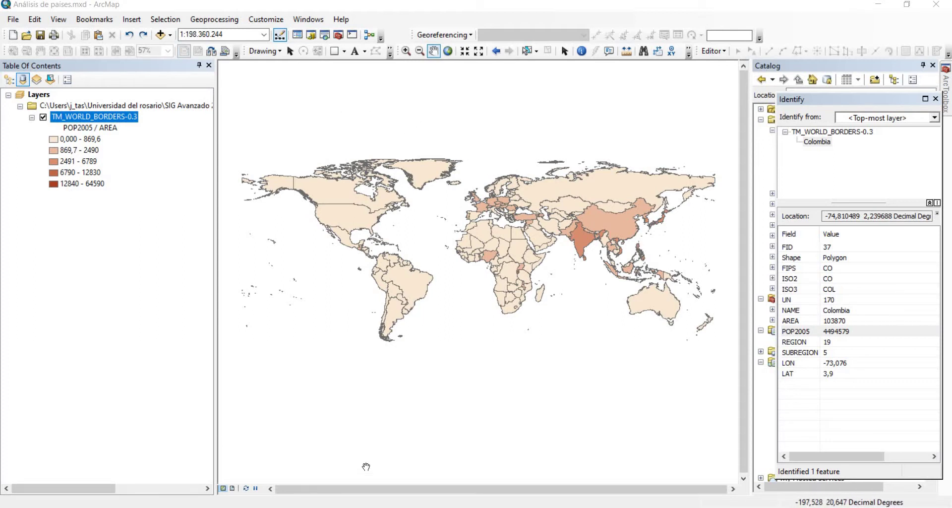
- Close the Identify results window and switch the map from data view to layout view
left_click(936, 99)
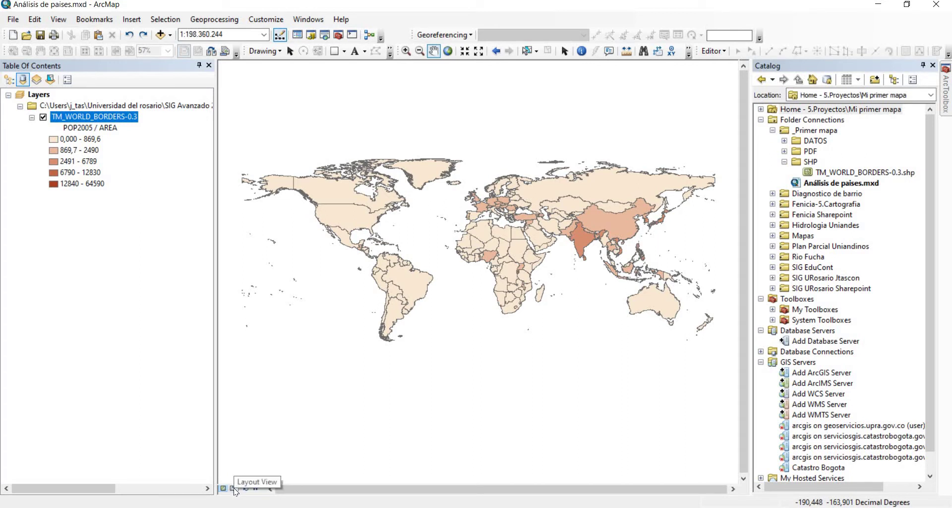
left_click(233, 489)
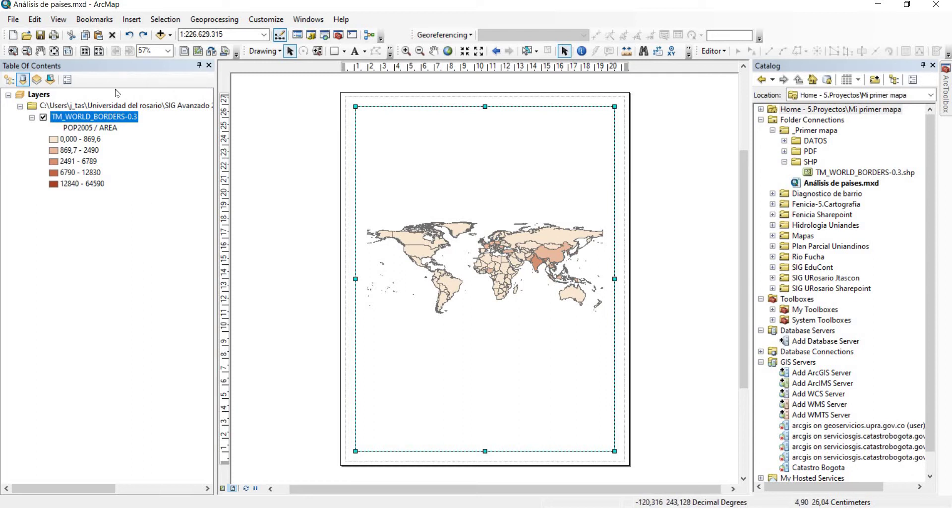
left_click(405, 51)
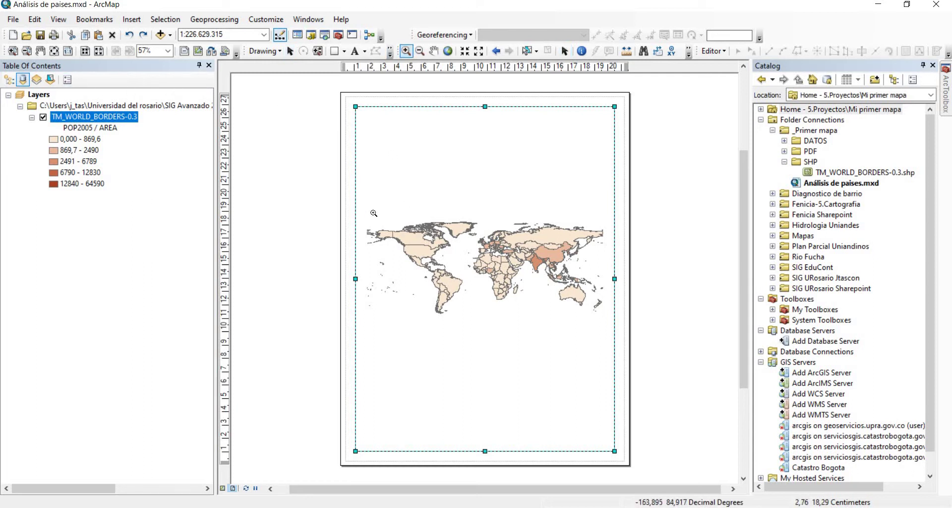
left_click_drag(363, 209, 480, 325)
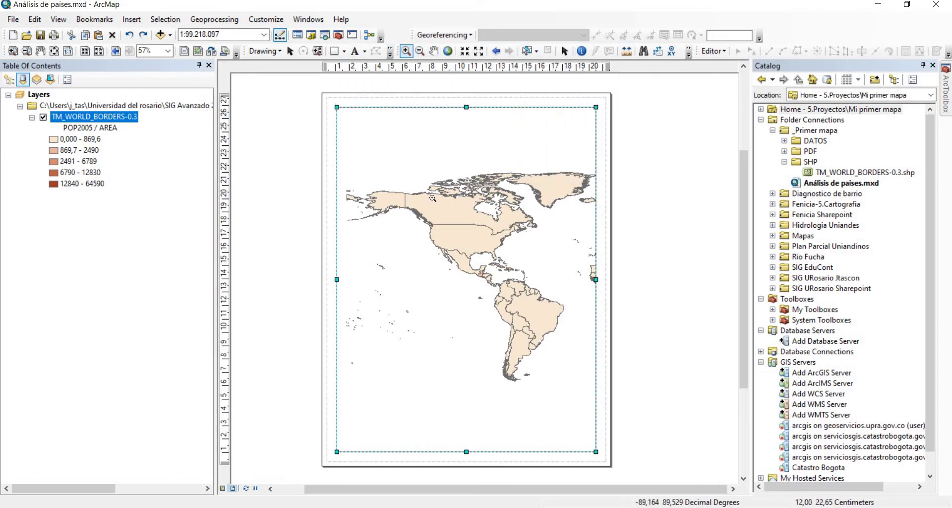
left_click(434, 51)
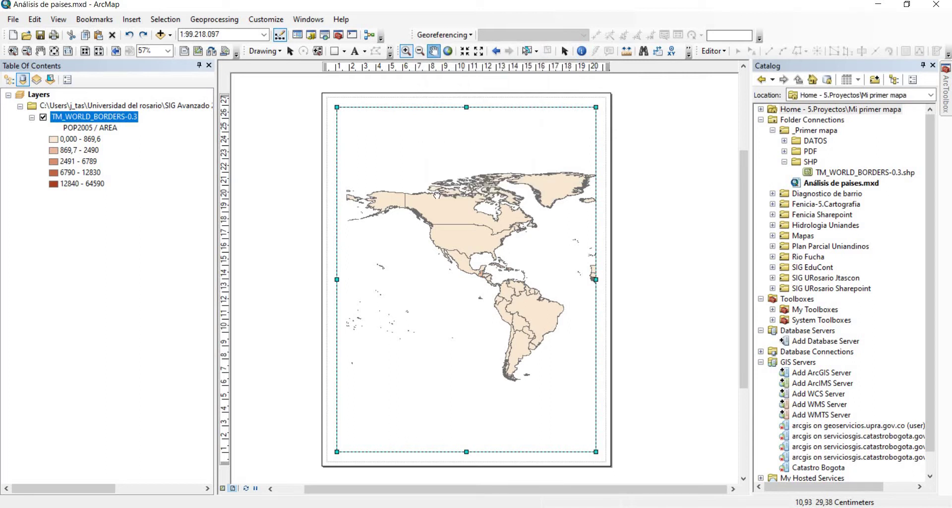
left_click_drag(437, 195, 274, 195)
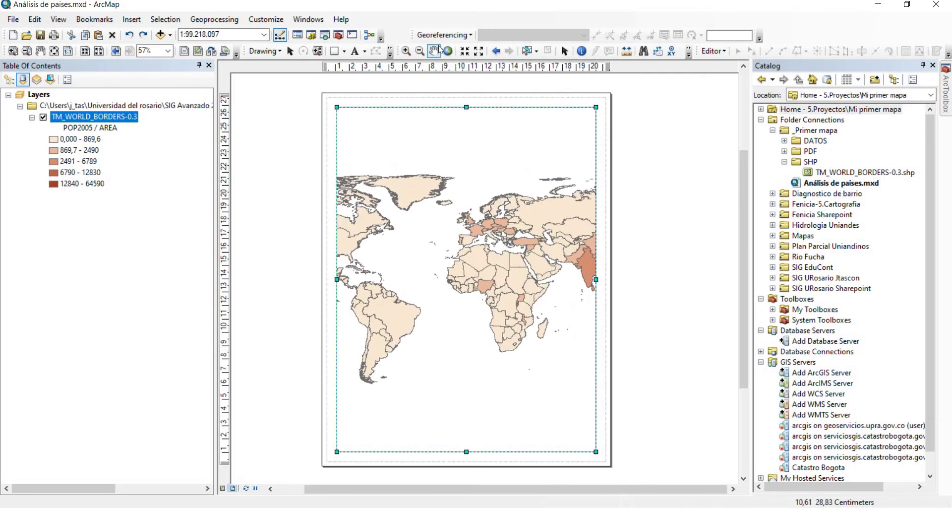
left_click(448, 51)
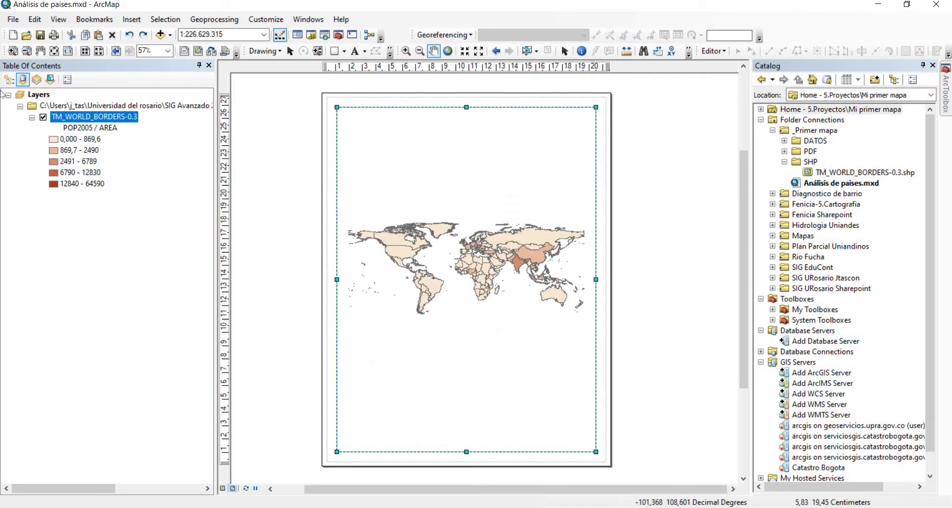
- Set up the page for Microsoft Print to PDF in Landscape orientation, scaling map elements proportionally to changes in page size
left_click(13, 21)
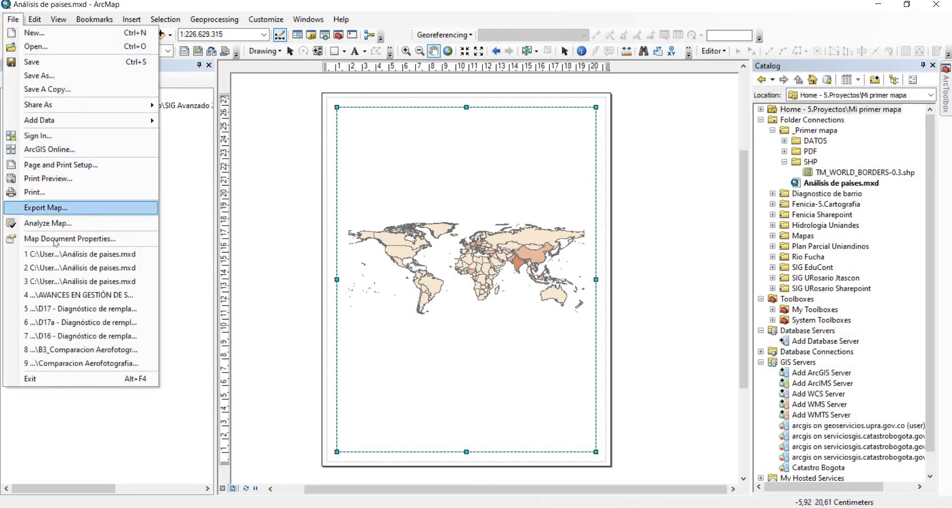
left_click(90, 166)
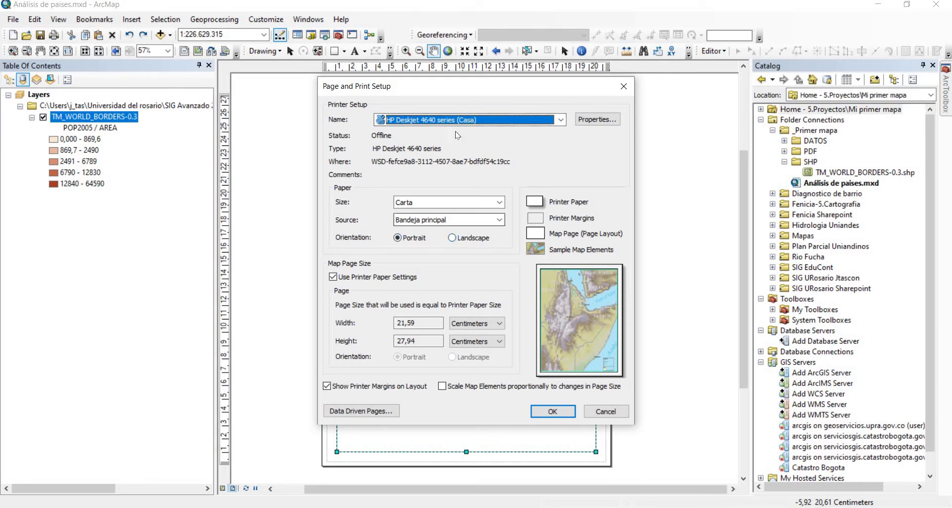
left_click(475, 121)
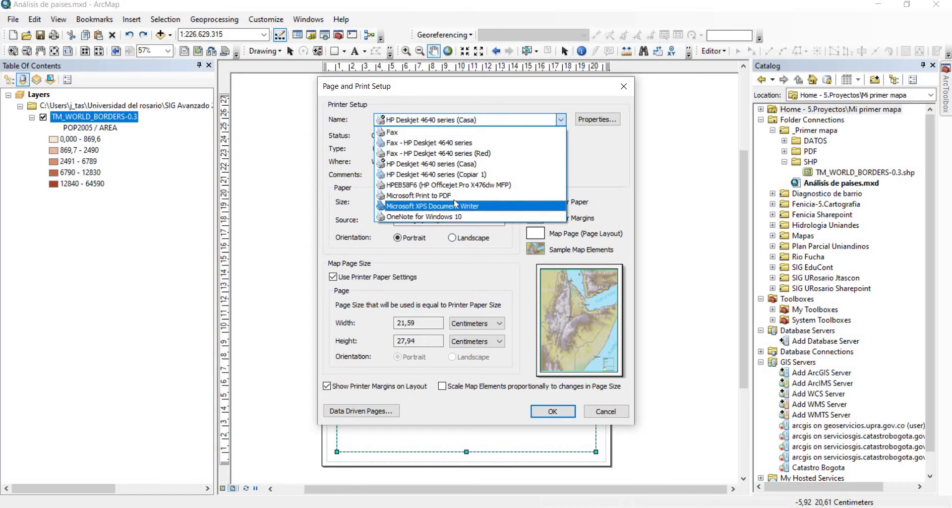
left_click(449, 196)
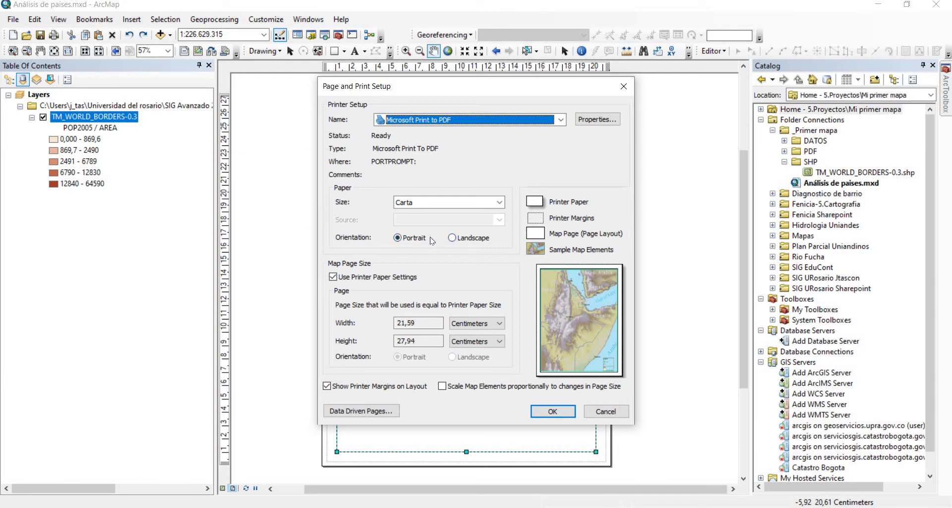
left_click(453, 238)
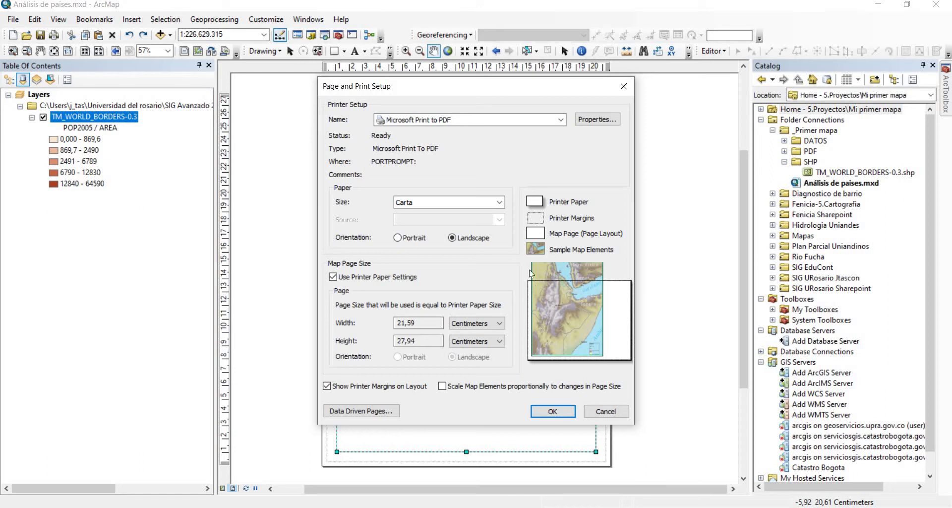
left_click(442, 386)
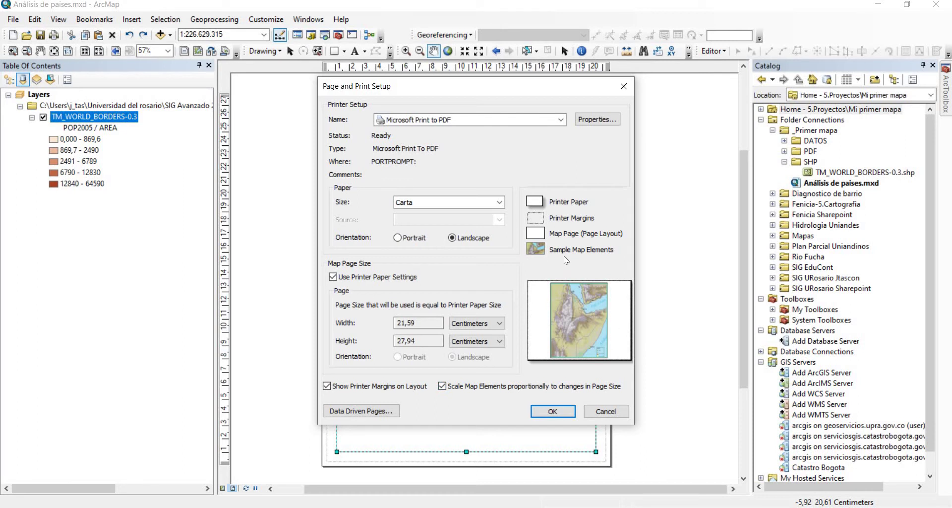
left_click(553, 411)
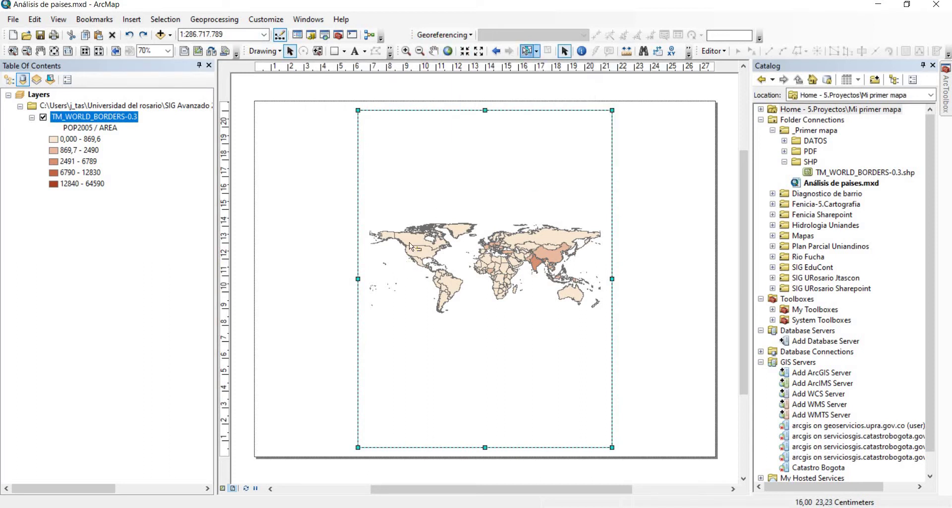
- Widen the data frame on both sides to about 25 cm, nearly spanning the landscape page, and clear any selected features
left_click(420, 256)
left_click(421, 256)
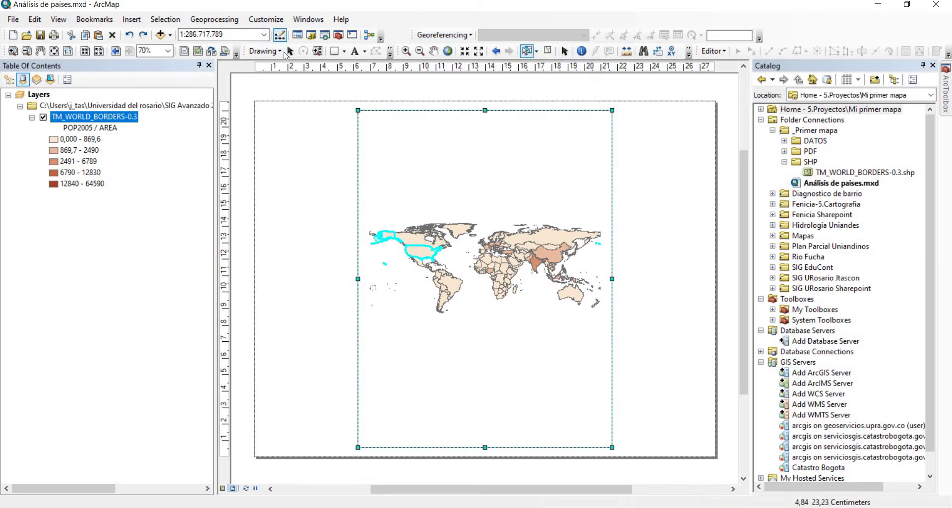
left_click_drag(358, 276, 353, 278)
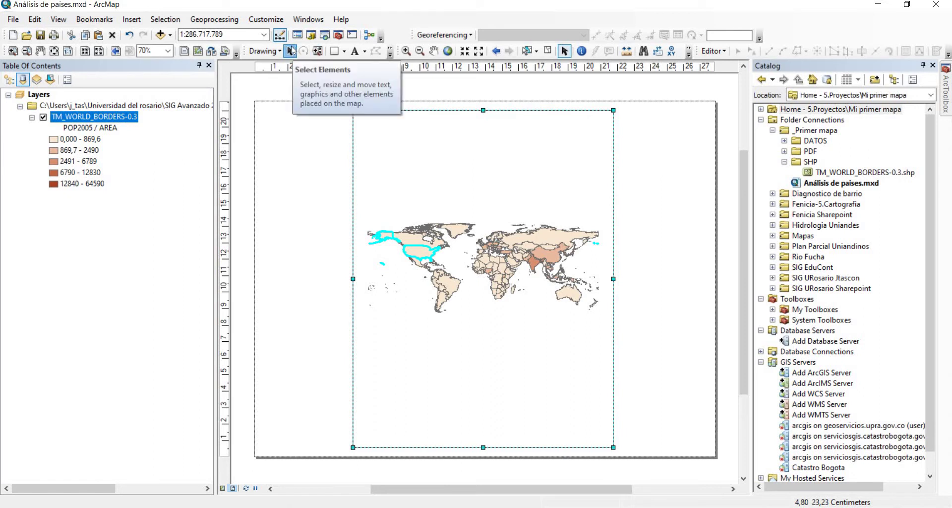
left_click_drag(349, 278, 272, 272)
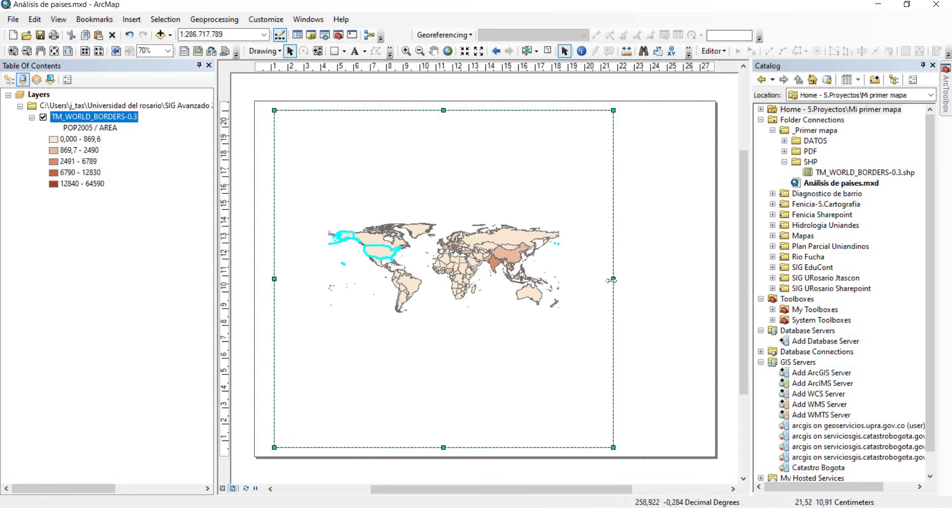
left_click_drag(613, 279, 695, 279)
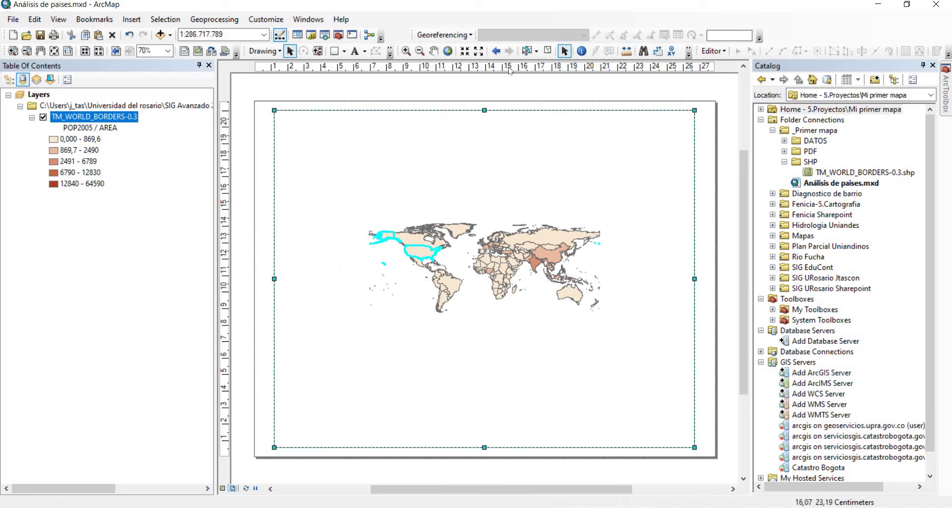
left_click(549, 51)
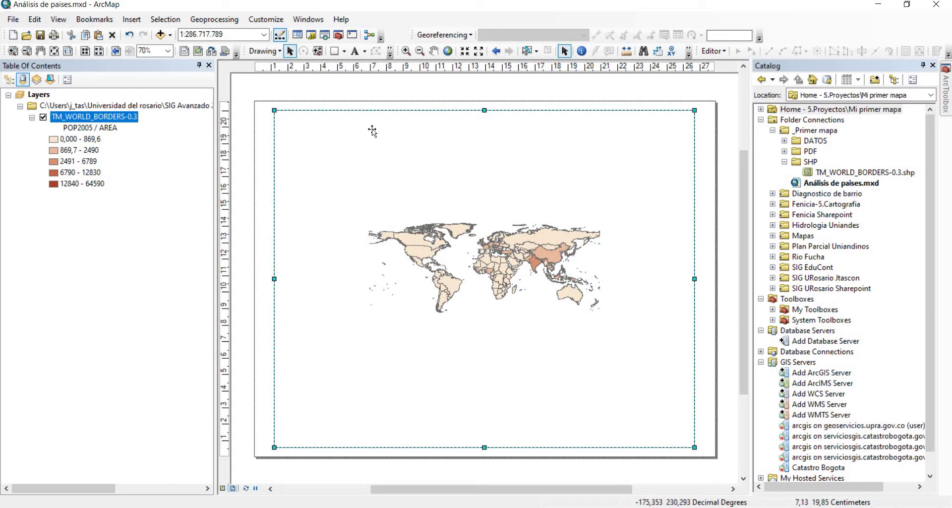
- Fit the world map to its full extent and reduce the data frame's height to about 12 cm from above and below
left_click(448, 51)
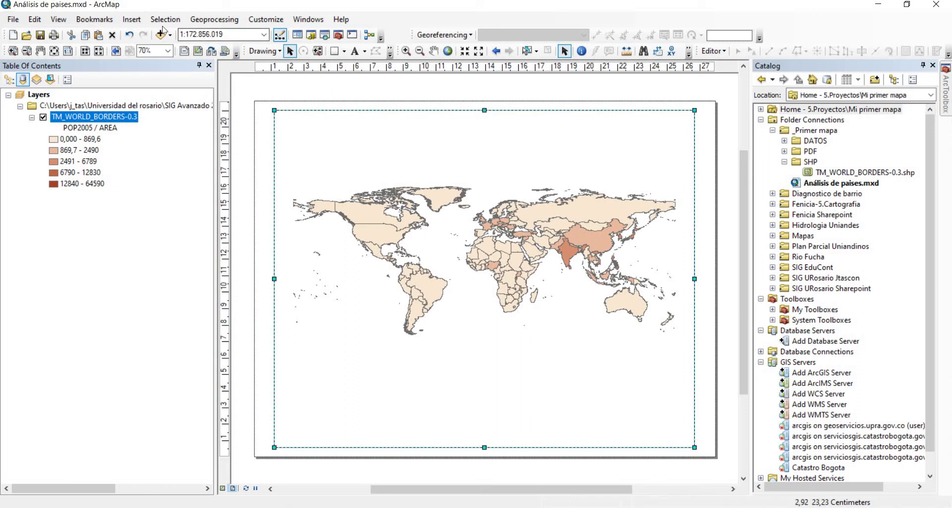
left_click(485, 111)
left_click_drag(485, 111, 484, 166)
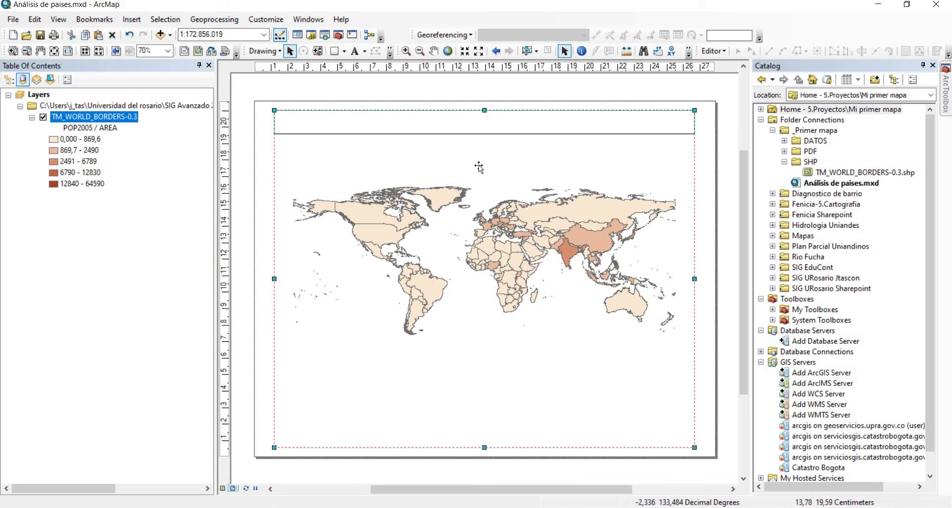
left_click_drag(484, 448, 482, 394)
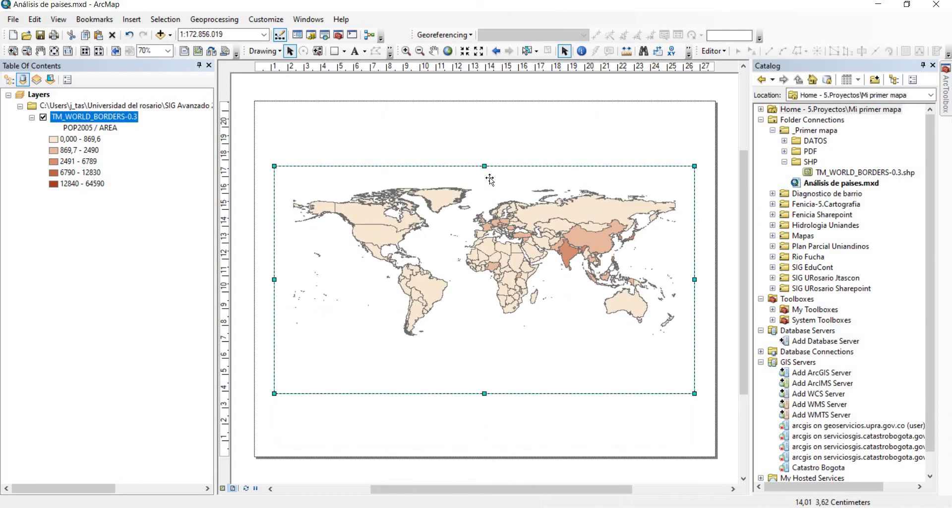
left_click_drag(485, 167, 485, 198)
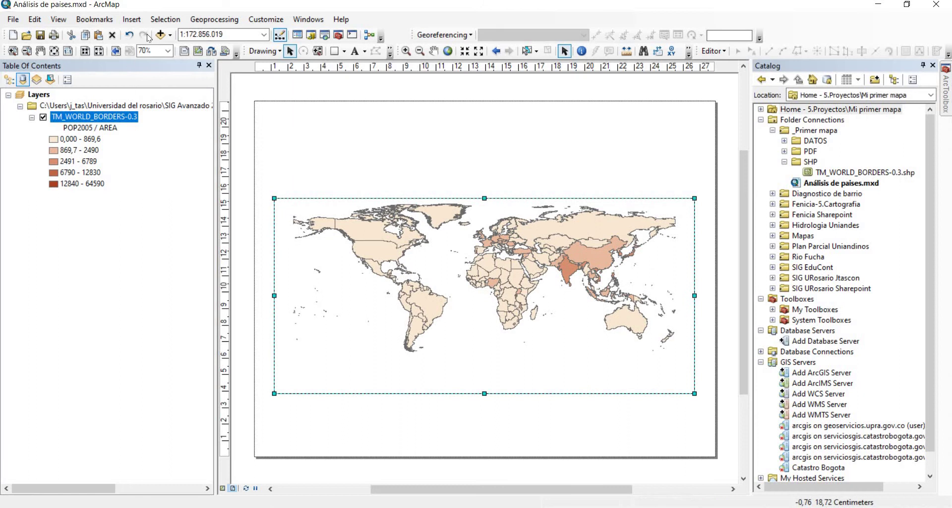
- Insert a legend for the TM_WORLD_BORDERS-0.3 layer titled "Convenciones", keeping the default frame, patch and spacing settings
left_click(133, 20)
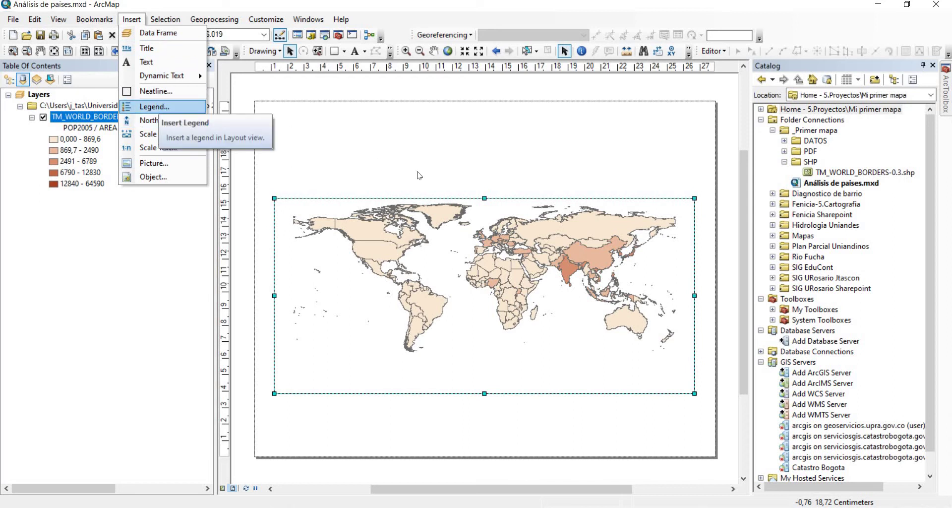
left_click(161, 107)
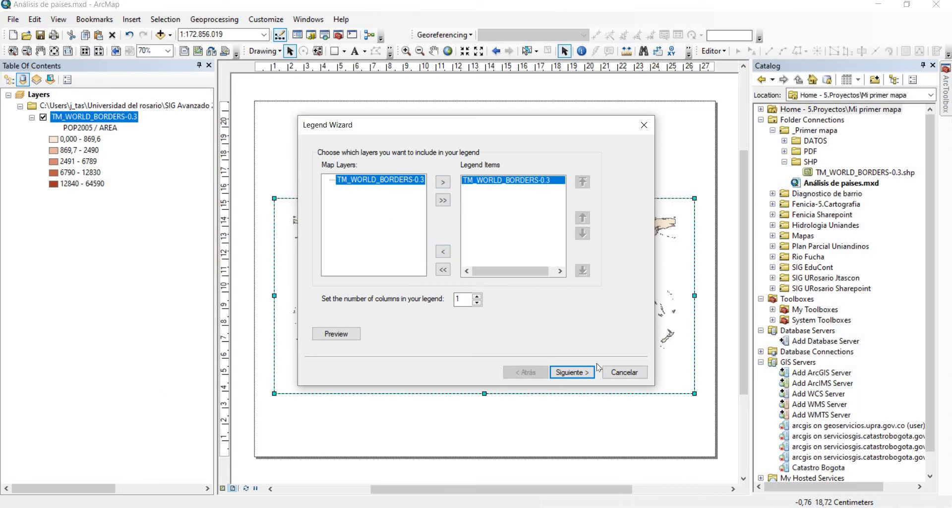
left_click(570, 372)
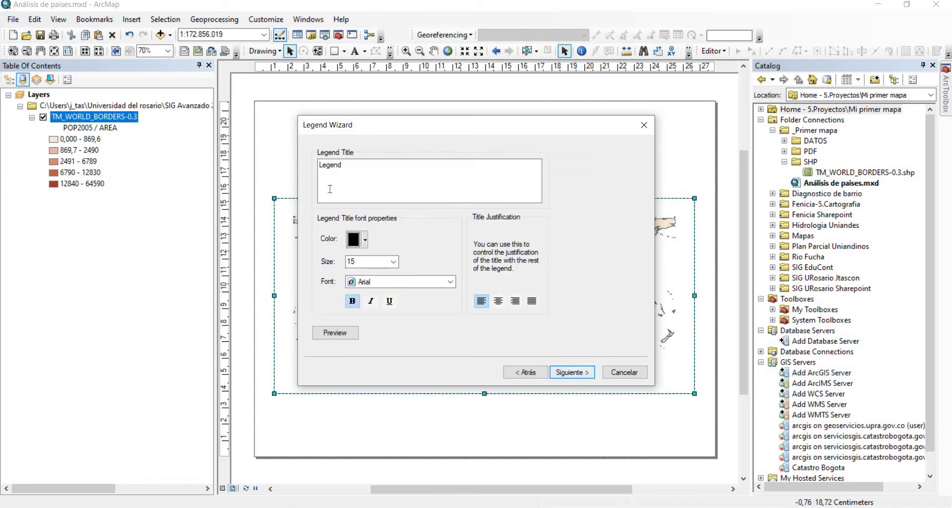
type("Convenciones")
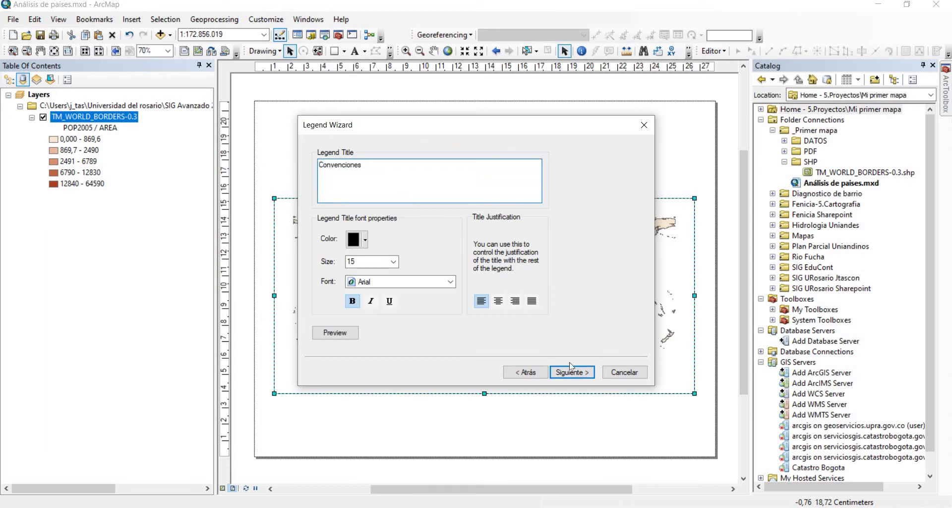
left_click(572, 372)
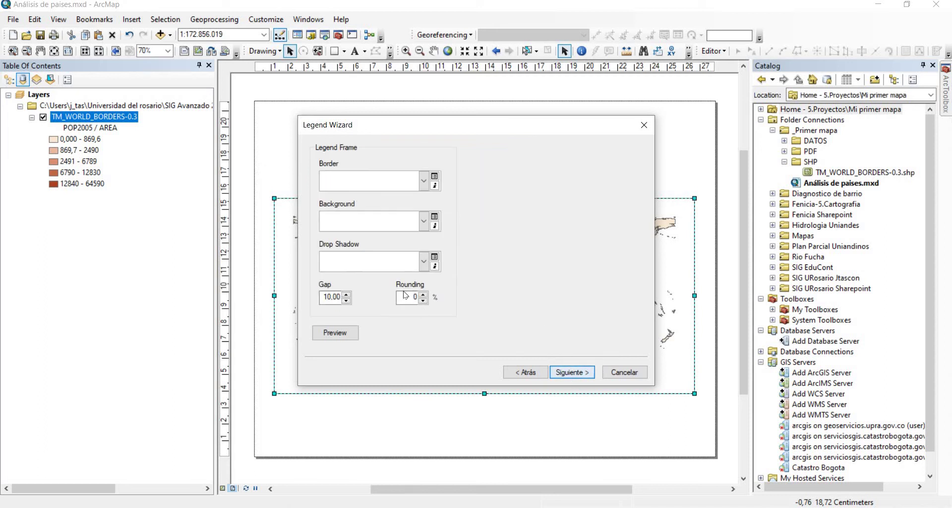
left_click(573, 370)
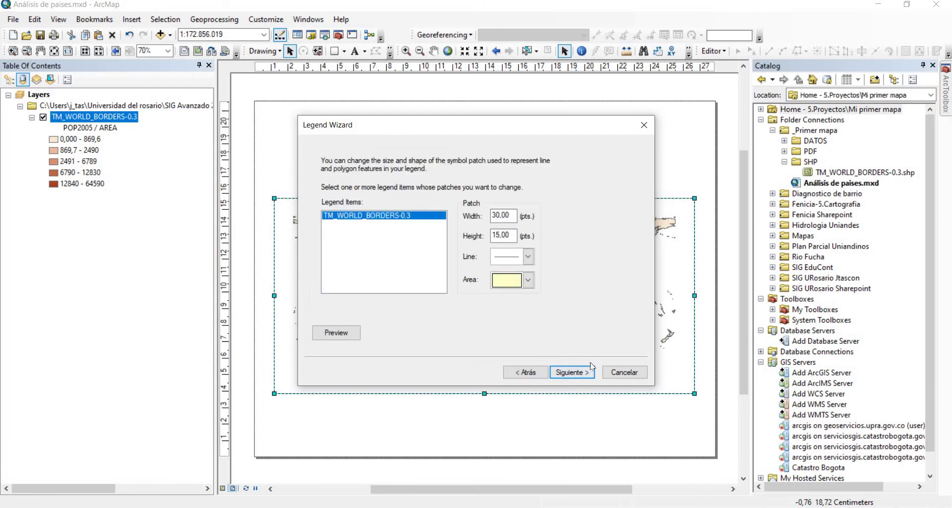
left_click(583, 375)
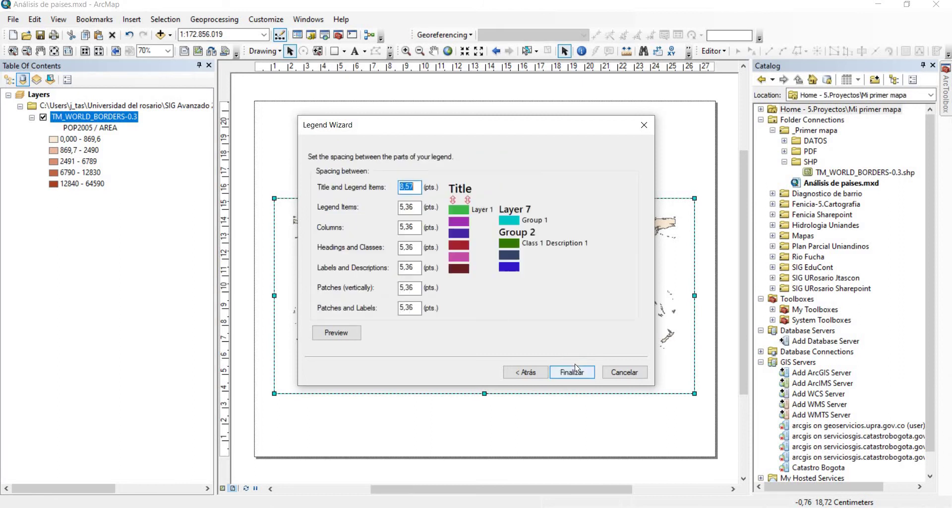
left_click(578, 376)
left_click(578, 375)
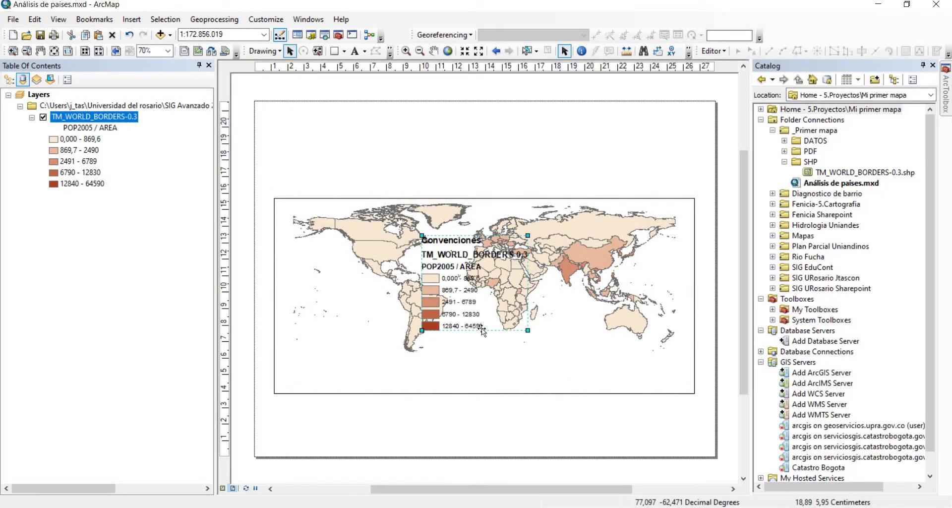
- Place the legend above the data frame's right end, shift the data frame slightly down, and shrink the legend a little
left_click_drag(505, 248, 666, 114)
left_click_drag(513, 290, 512, 306)
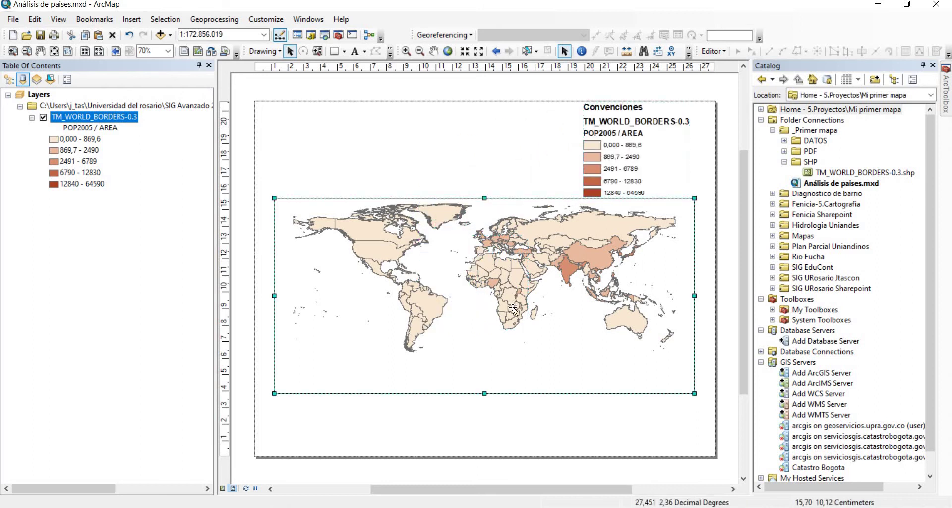
left_click(611, 180)
left_click_drag(611, 180, 615, 192)
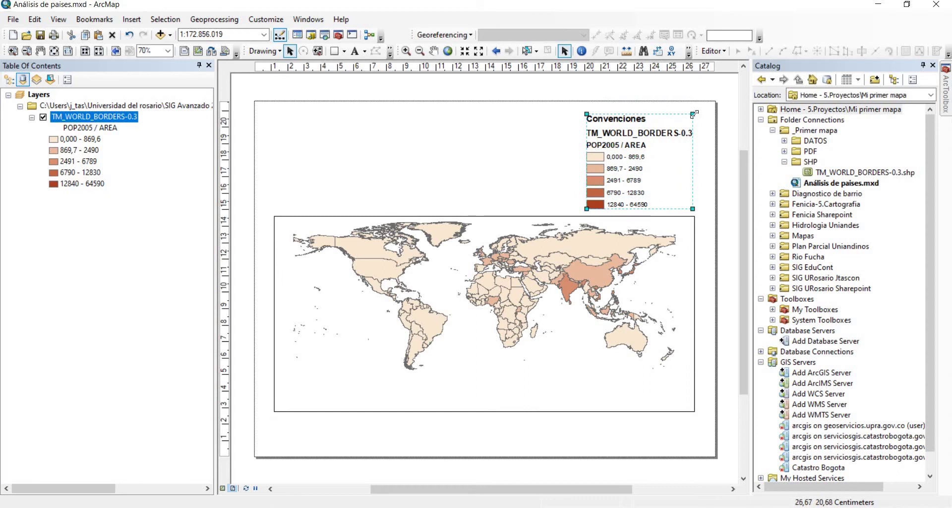
left_click_drag(694, 115, 690, 122)
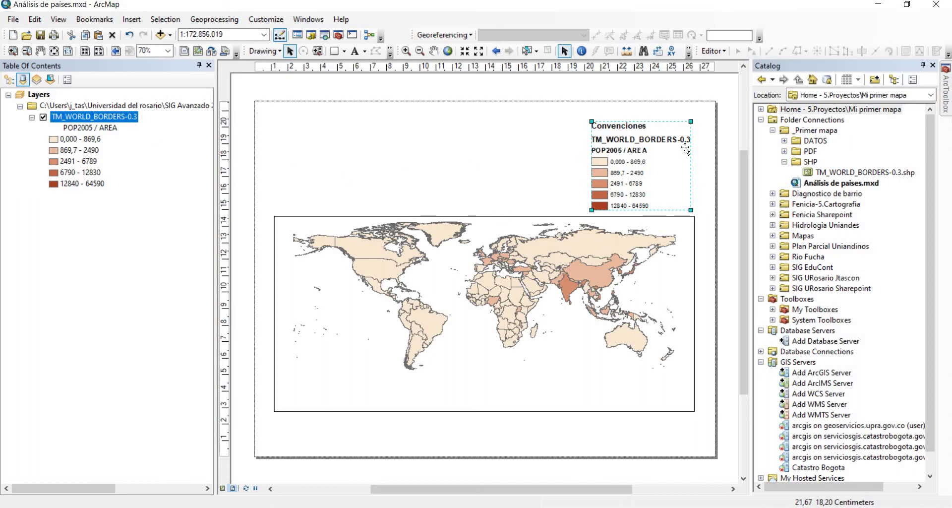
- Rename the TM_WORLD_BORDERS-0.3 layer as "Paises del mundo"
left_click(119, 119)
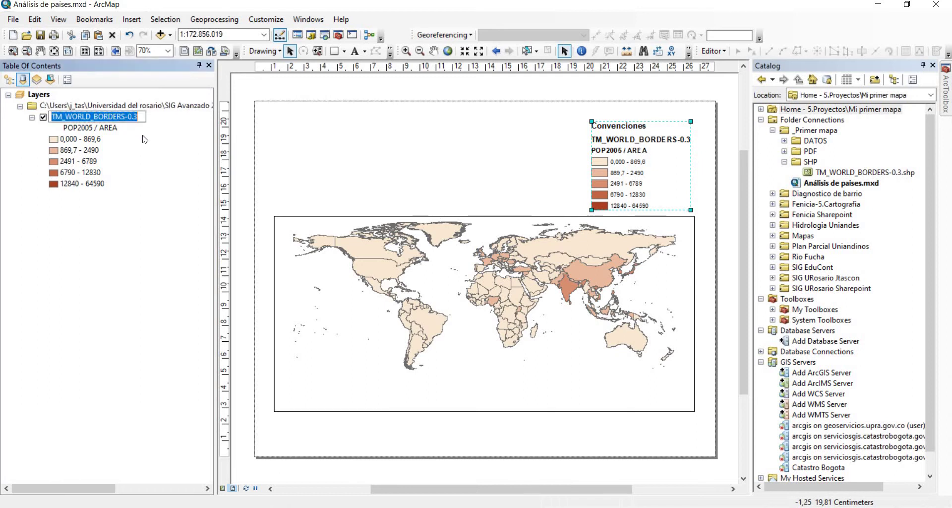
type("Paises del mundo")
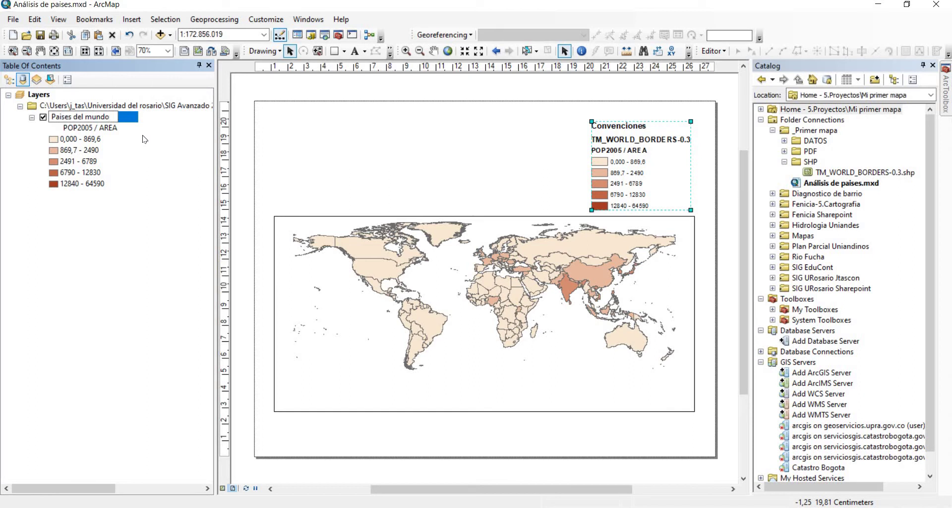
key("Return")
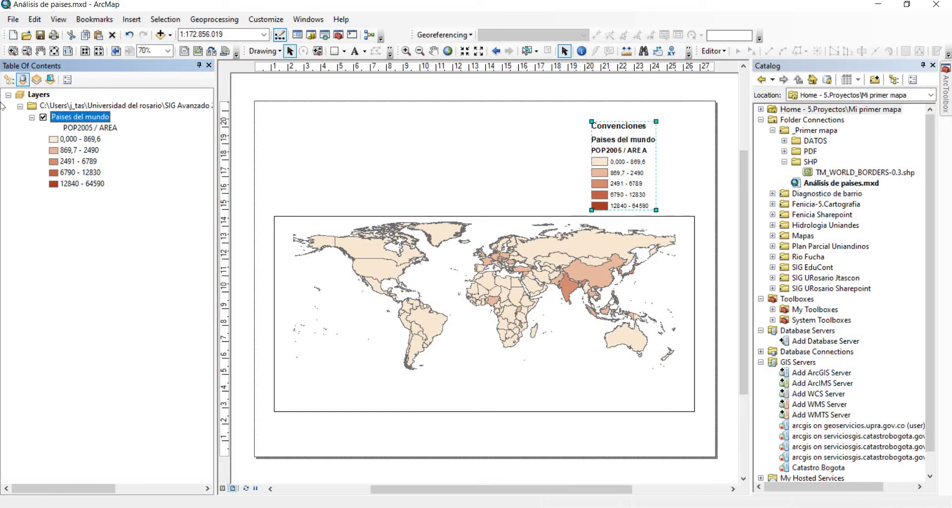
- Relabel the layer's POP2005 / AREA heading as "Densidad de población" and shift the legend to align with the data frame's right edge
key("Down")
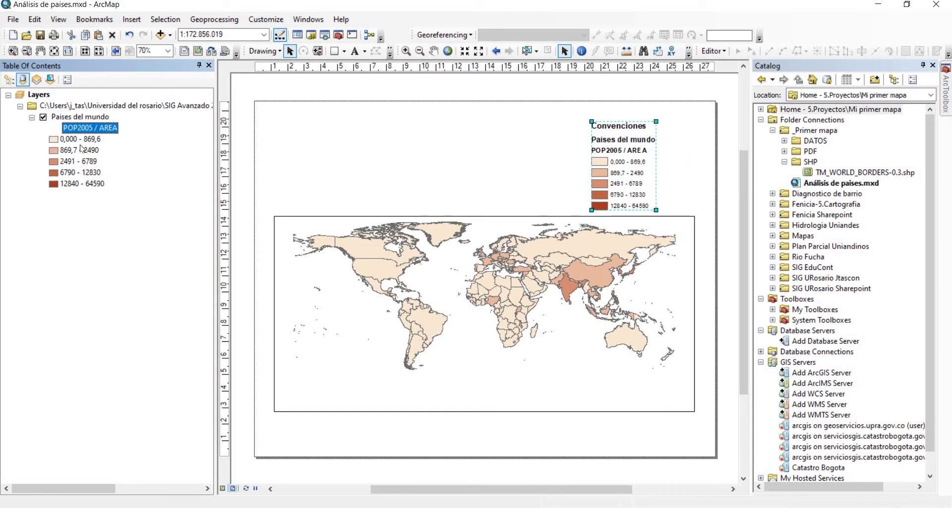
key("F2")
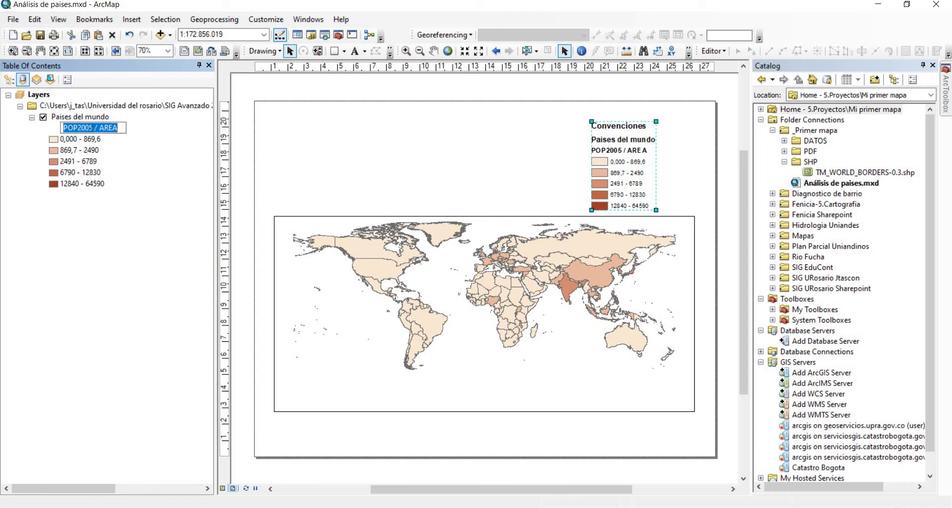
double_click(60, 128)
key("Home")
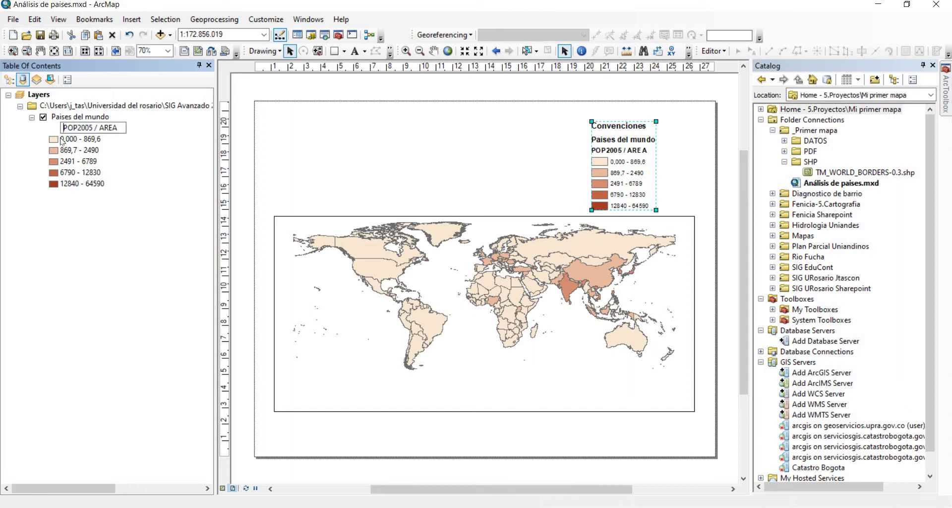
key("shift+End")
type("Densi")
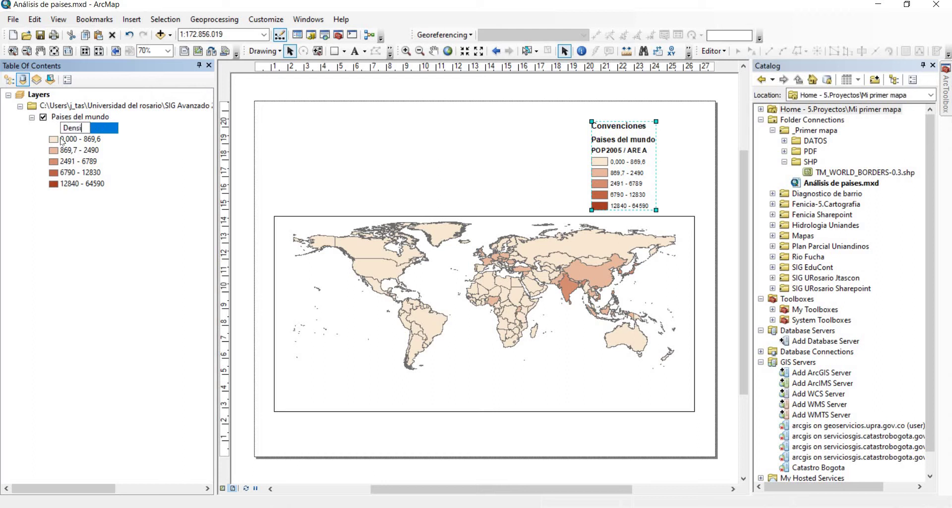
type("dad de población")
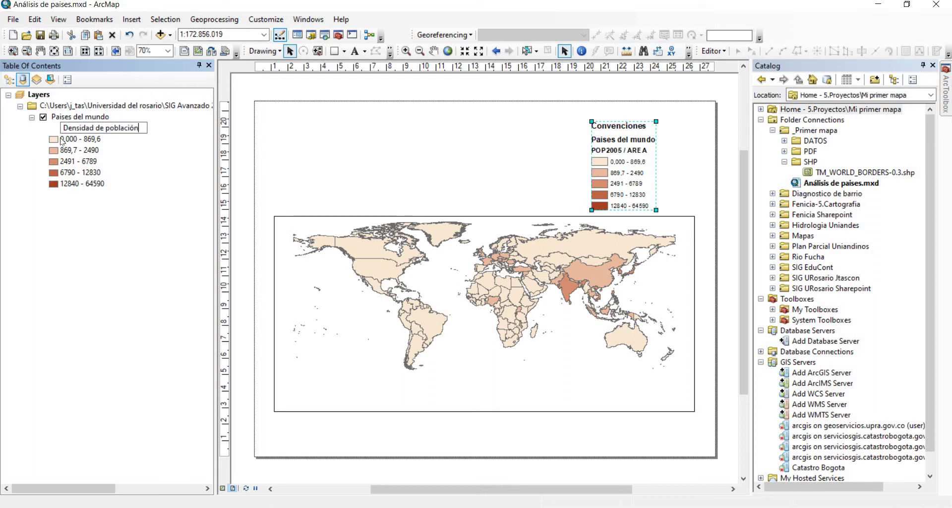
key("Return")
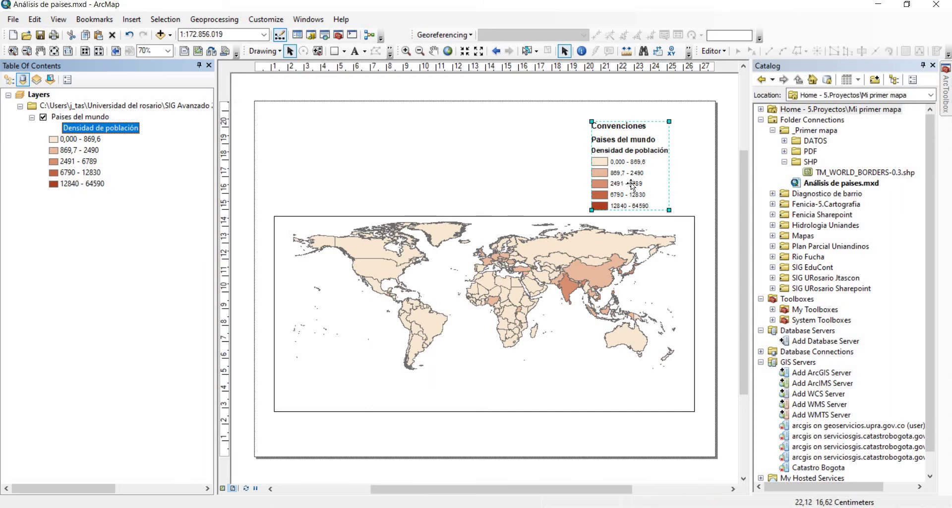
left_click_drag(631, 183, 653, 183)
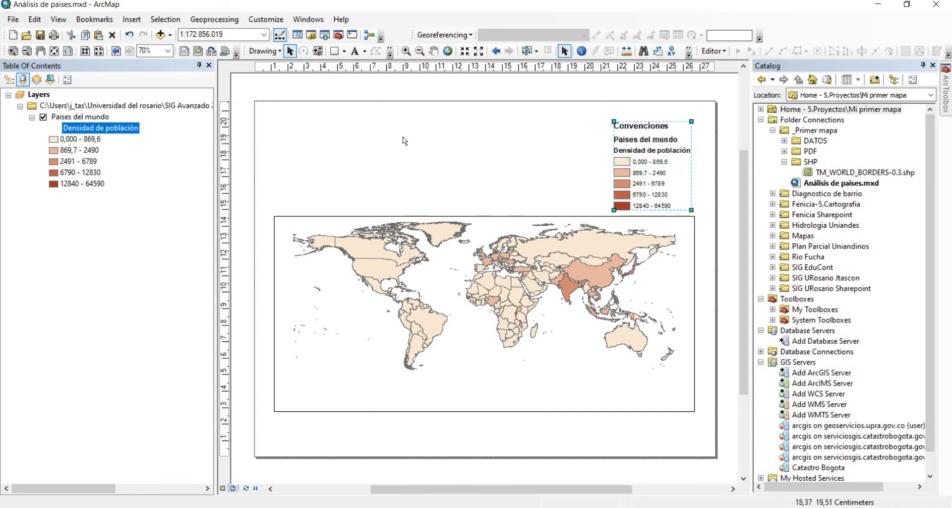
- Insert an ESRI North 2 north arrow and place it in the data frame's lower right corner
left_click(132, 18)
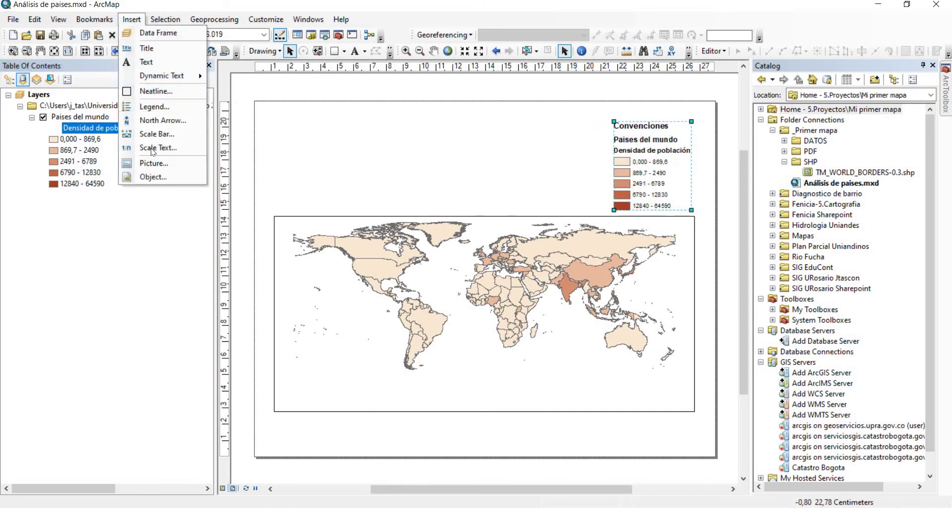
left_click(170, 125)
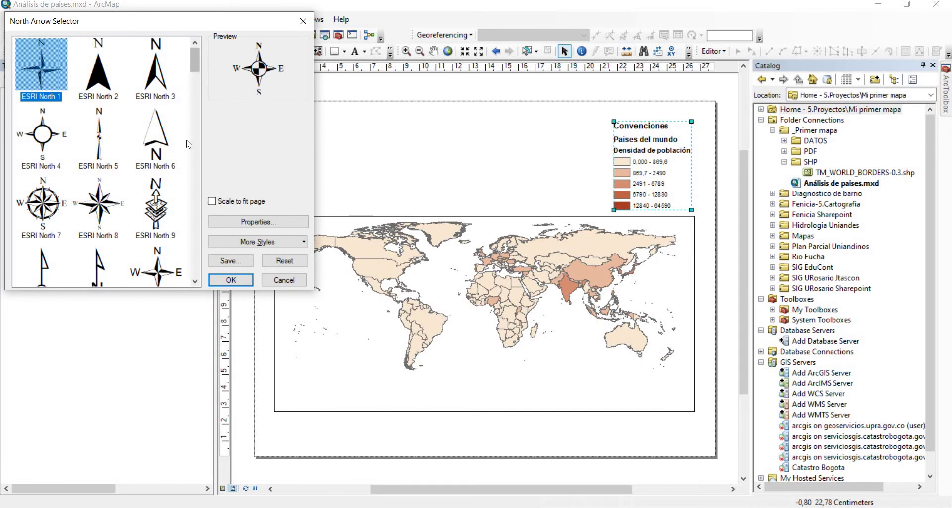
scroll(109, 75, "down", 3)
scroll(109, 74, "up", 3)
left_click(109, 70)
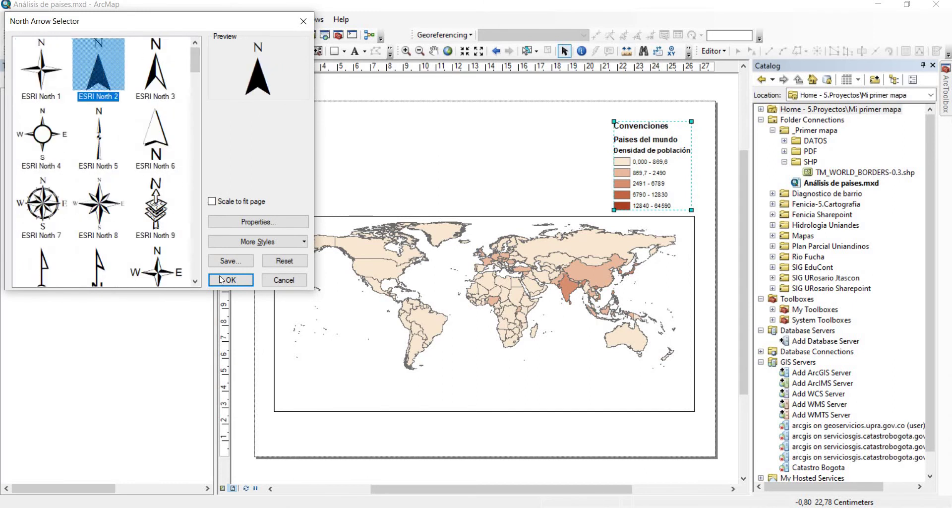
left_click(231, 280)
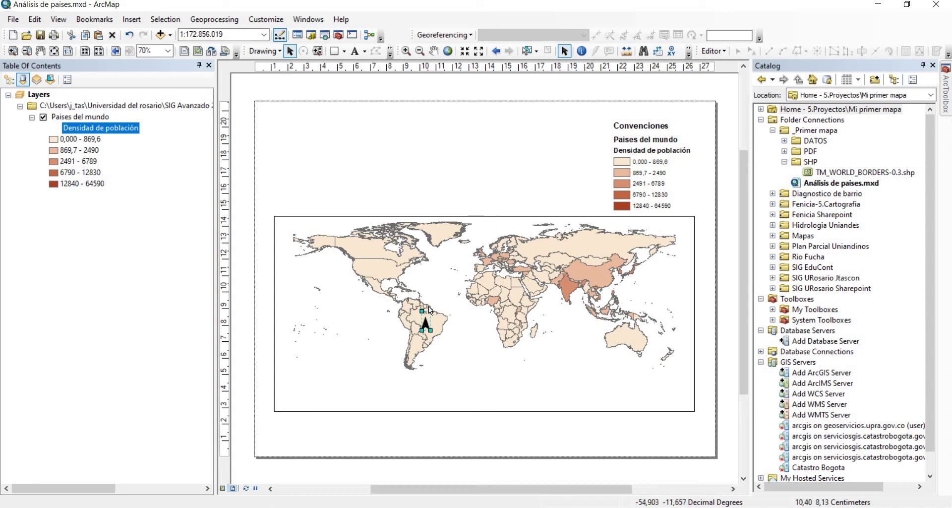
left_click_drag(426, 322, 680, 396)
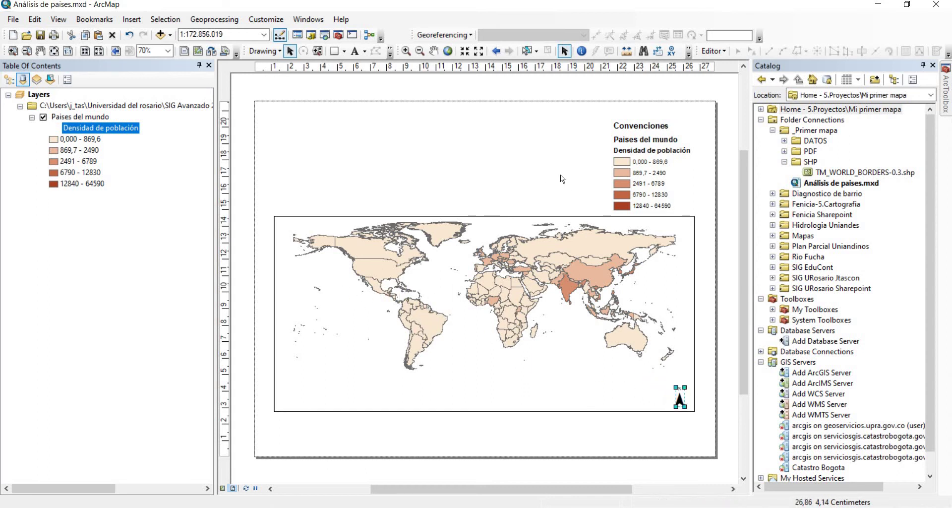
left_click(555, 196)
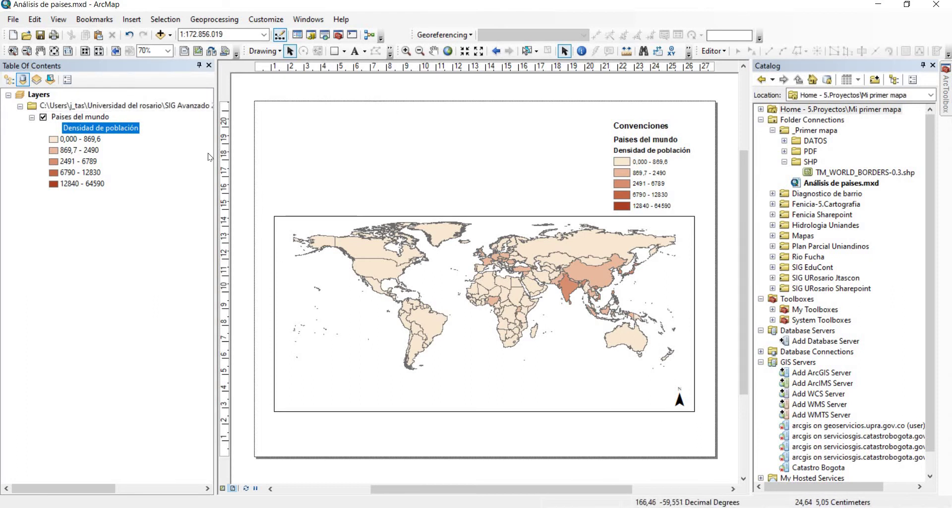
- Insert an Alternating Scale Bar 1 and place it just below the data frame, aligned with its left edge
left_click(59, 19)
mouse_move(138, 23)
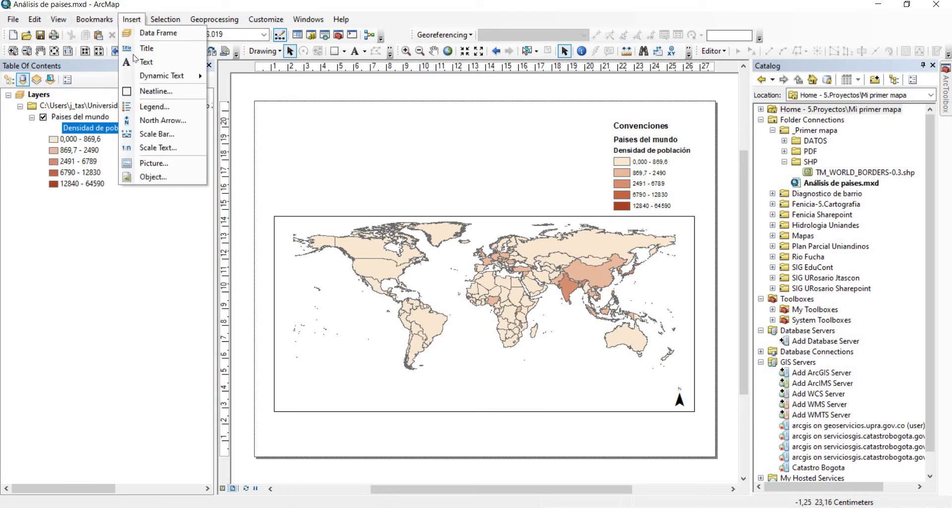
left_click(172, 134)
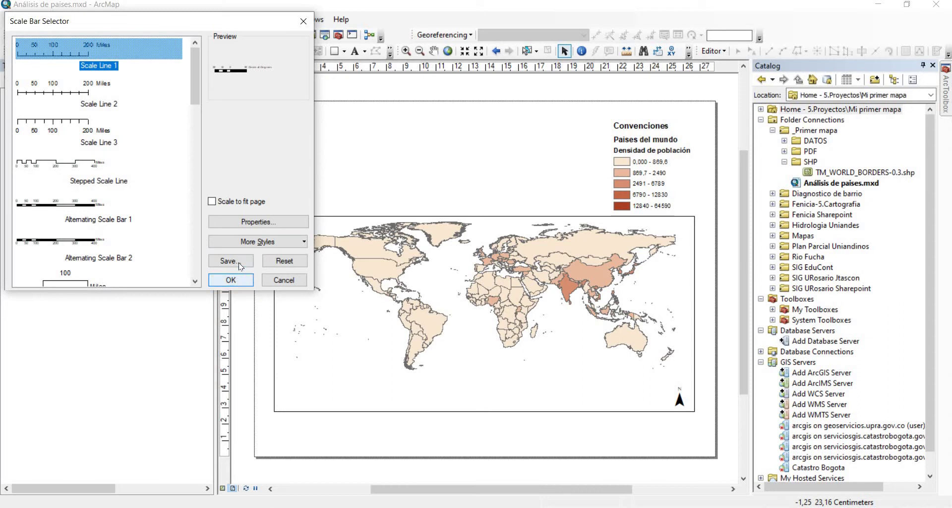
left_click(82, 205)
left_click(87, 243)
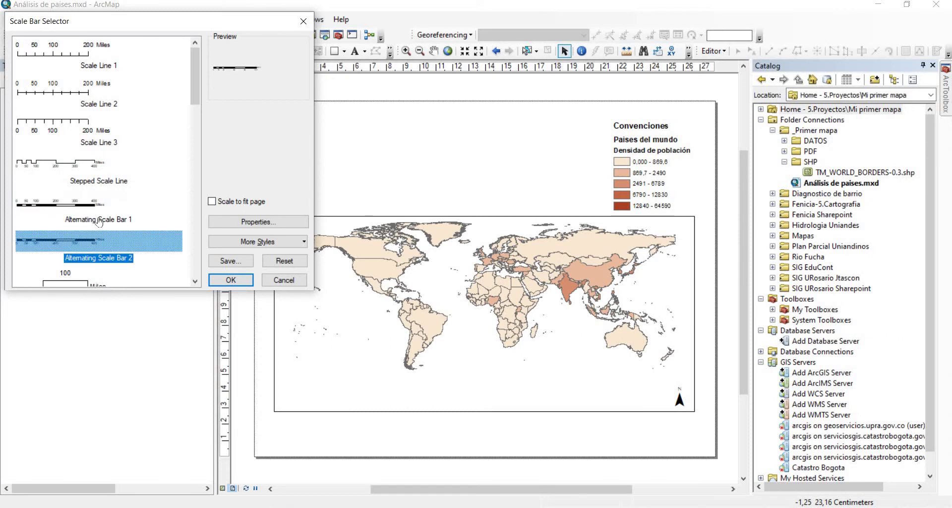
left_click(88, 208)
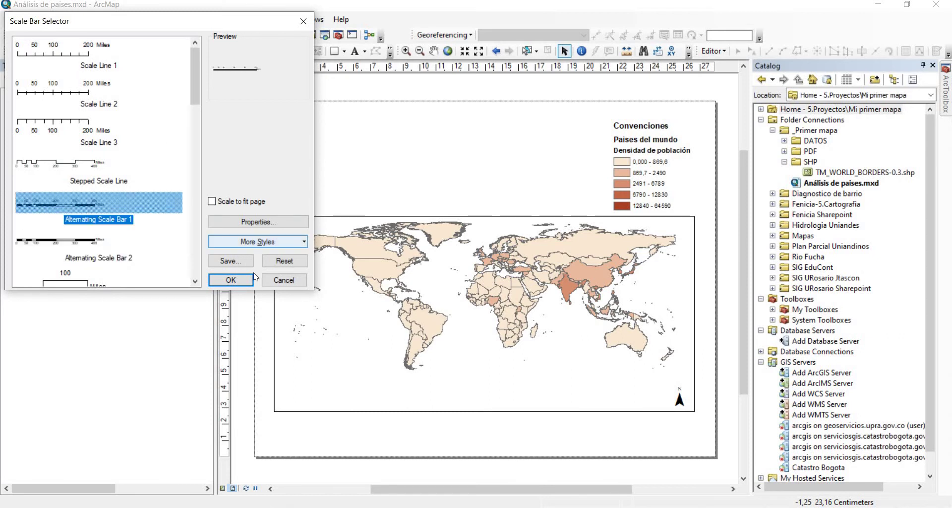
left_click(231, 279)
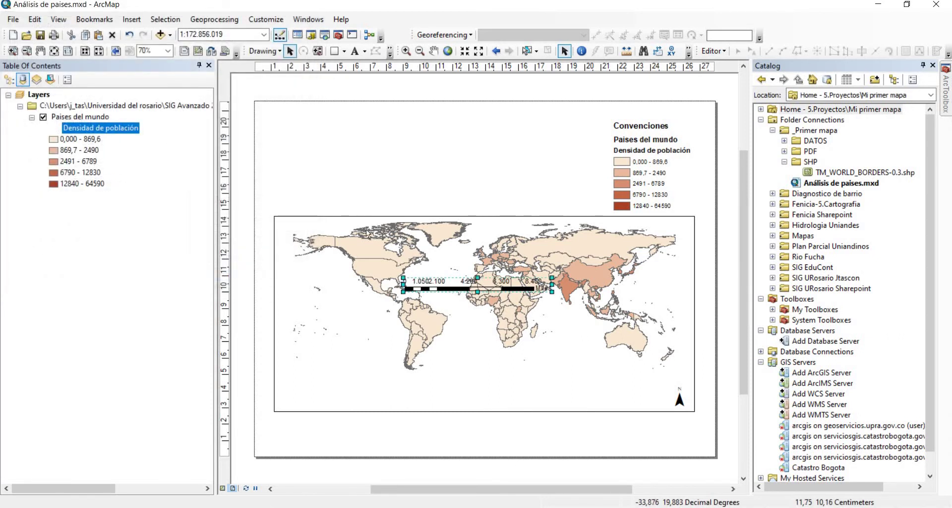
left_click_drag(448, 288, 373, 424)
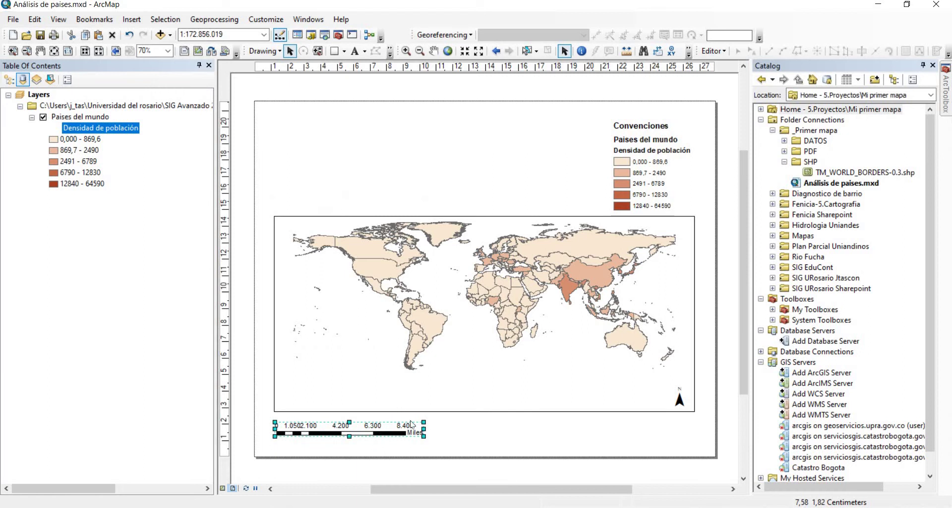
- Set the scale bar's division units to Kilometers and stretch the bar to the data frame's full width
right_click(379, 429)
left_click(401, 419)
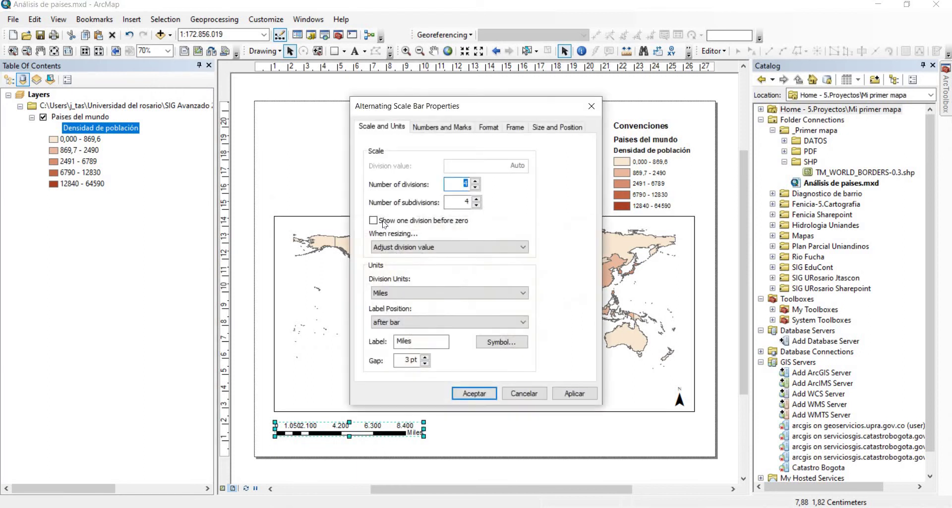
left_click(479, 296)
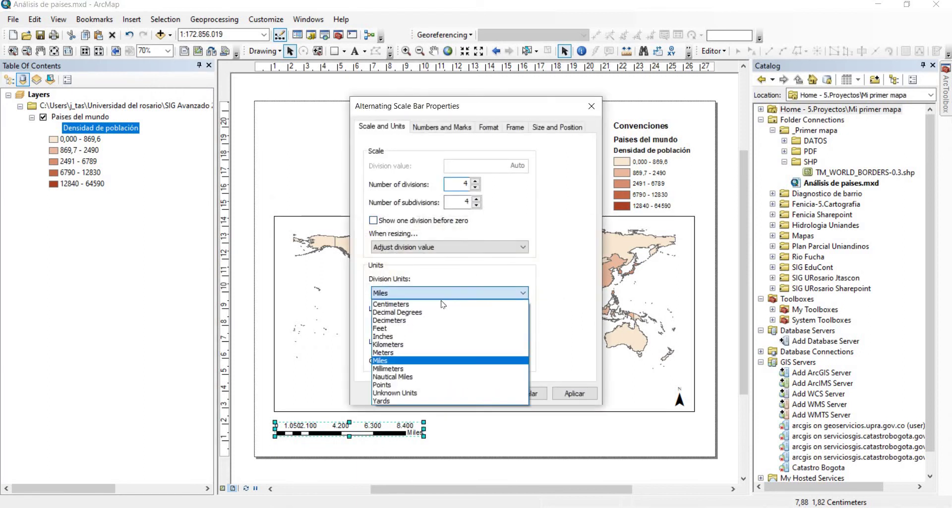
left_click(400, 344)
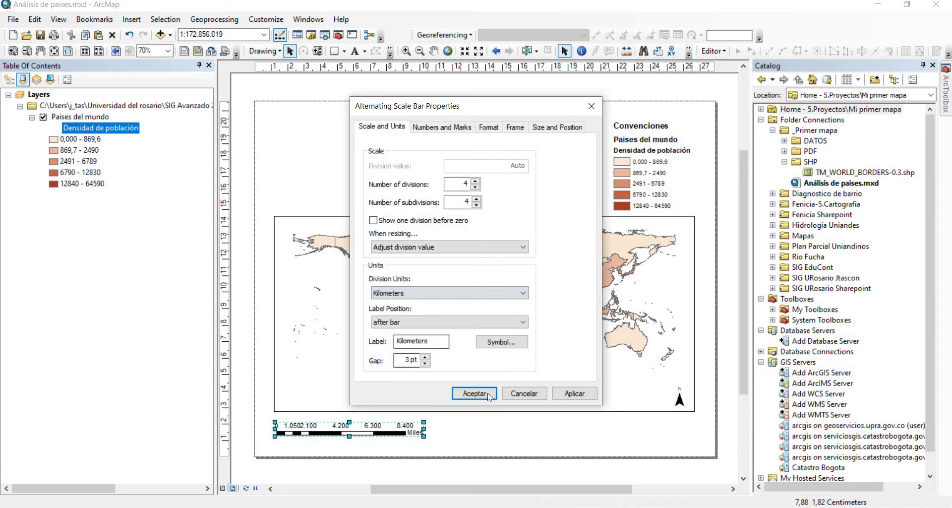
left_click(487, 392)
left_click_drag(425, 434, 514, 431)
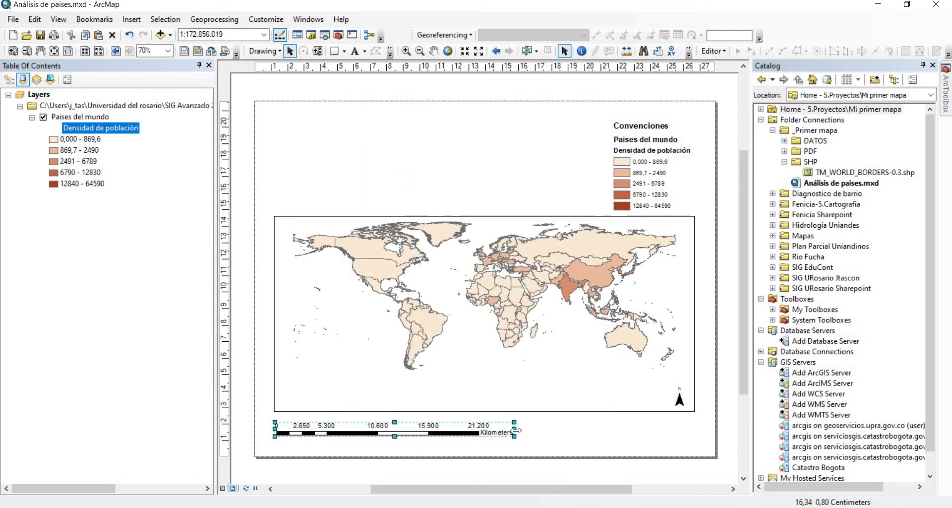
left_click_drag(693, 429, 693, 430)
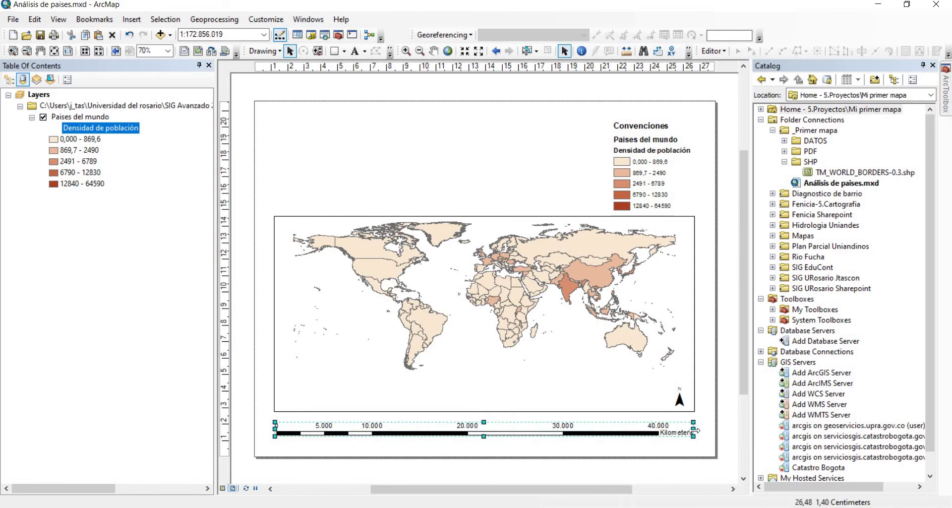
left_click(430, 165)
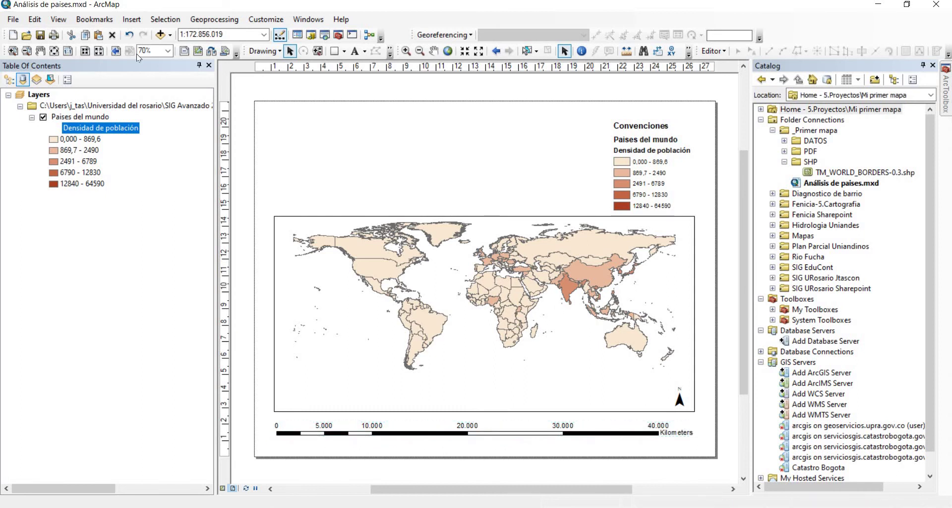
- Insert an Absolute Scale text, place it just above the data frame's left end and enlarge it slightly
left_click(131, 20)
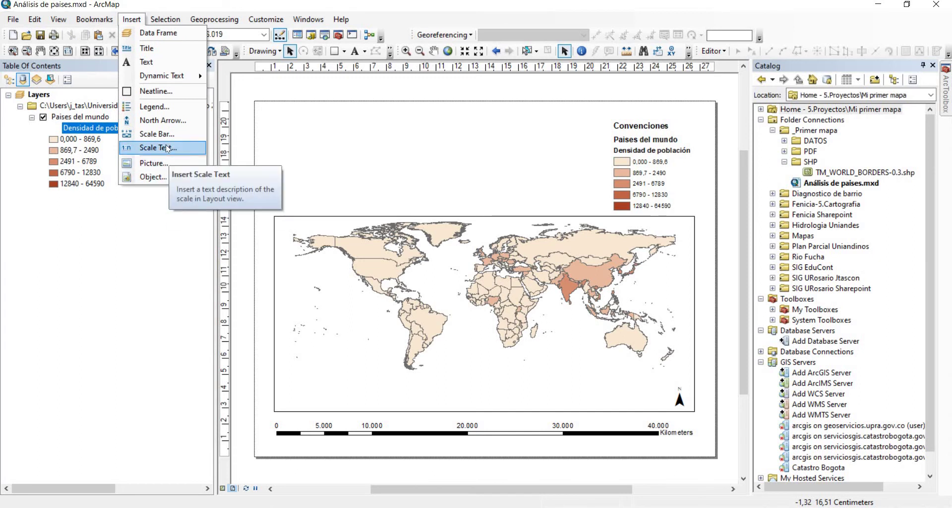
left_click(168, 148)
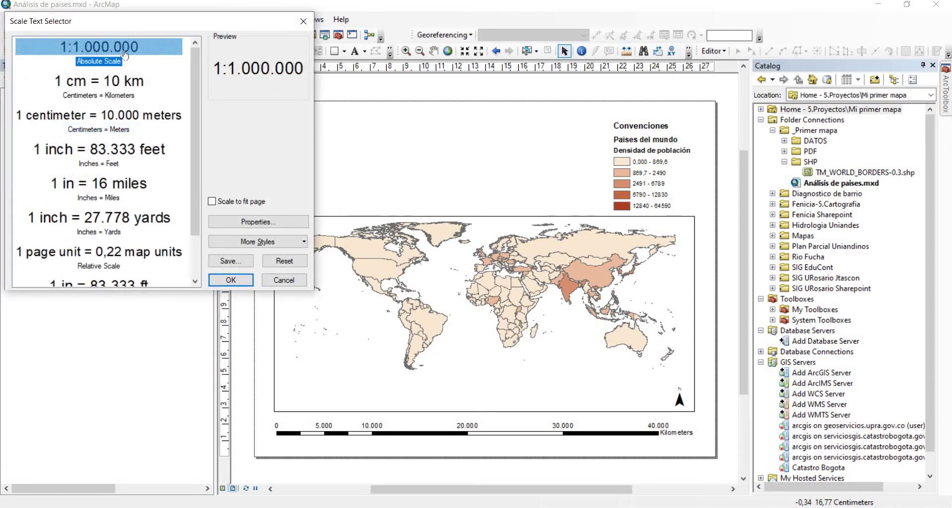
left_click(231, 281)
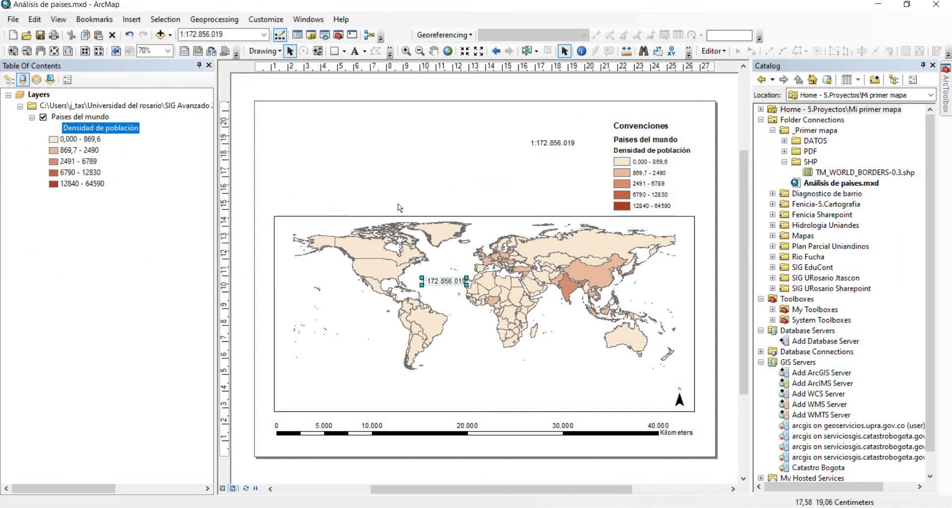
left_click_drag(296, 201, 333, 210)
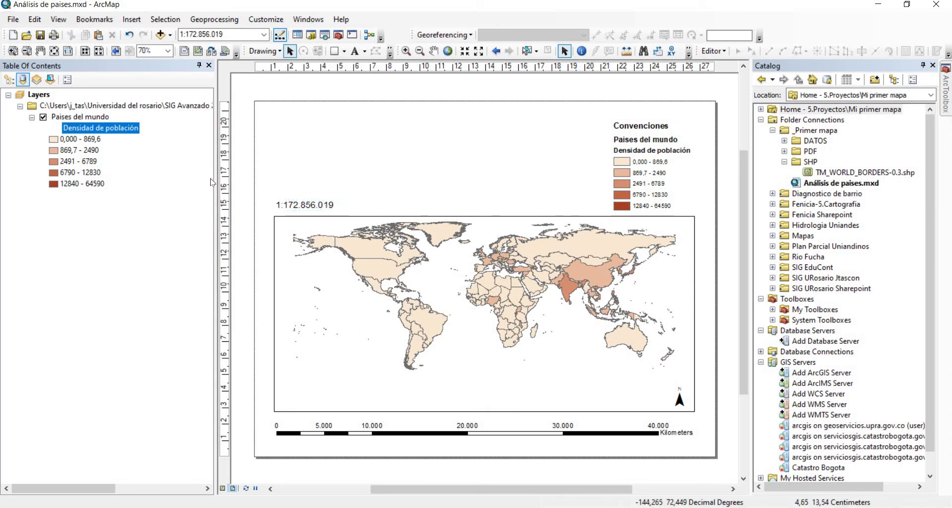
left_click(270, 201)
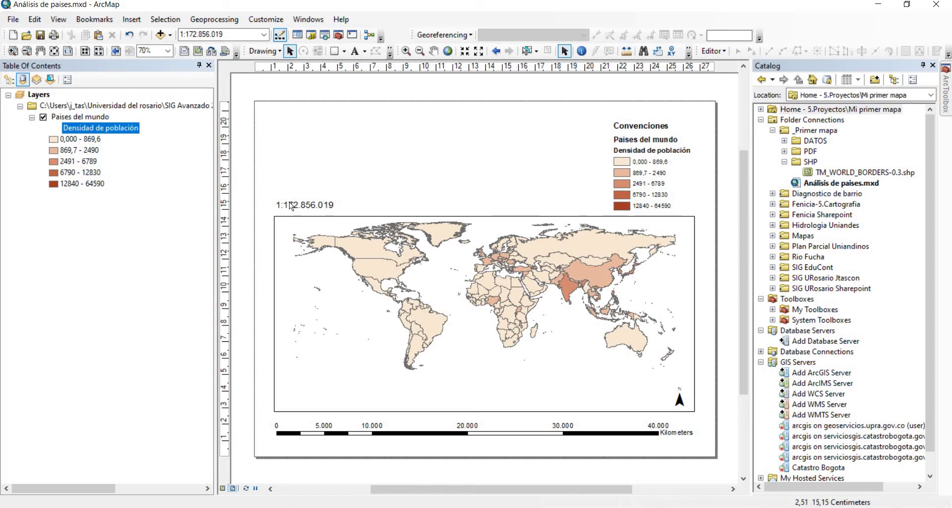
- Set the map scale to 1:170.000.000 and shift the world map slightly down inside the data frame
double_click(193, 38)
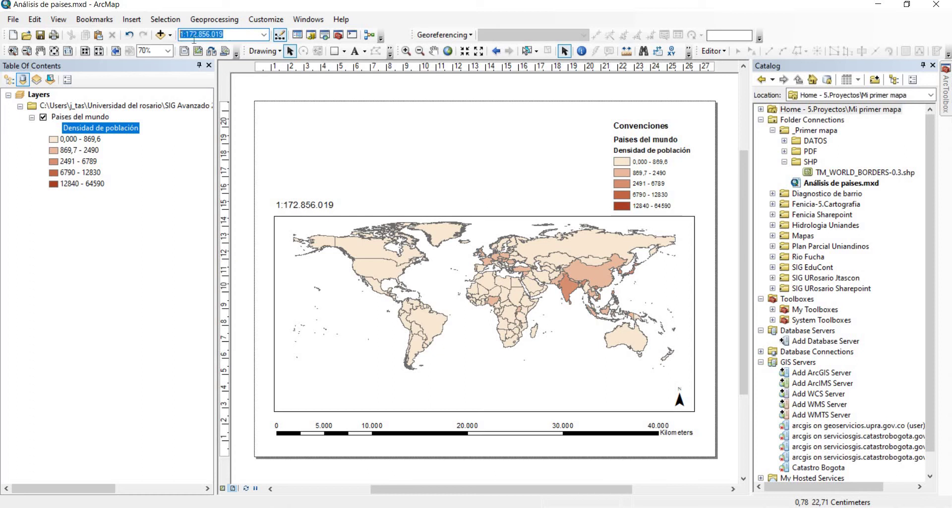
double_click(194, 39)
left_click(266, 34)
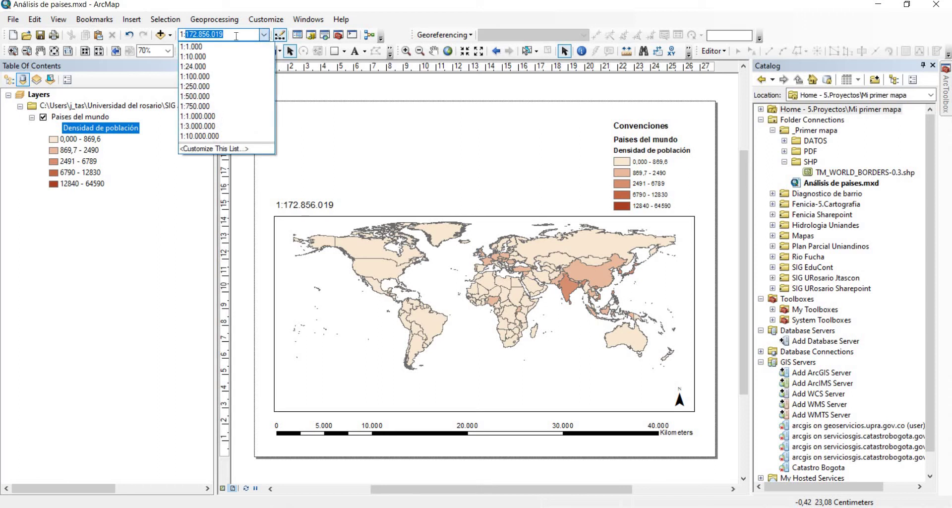
left_click(265, 34)
left_click_drag(224, 33, 194, 34)
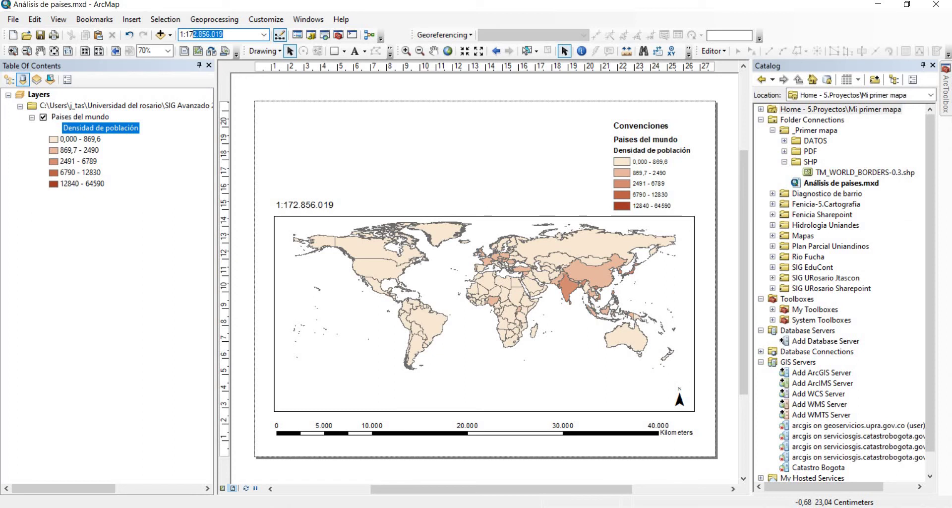
type("0.")
type("000.000")
key("Return")
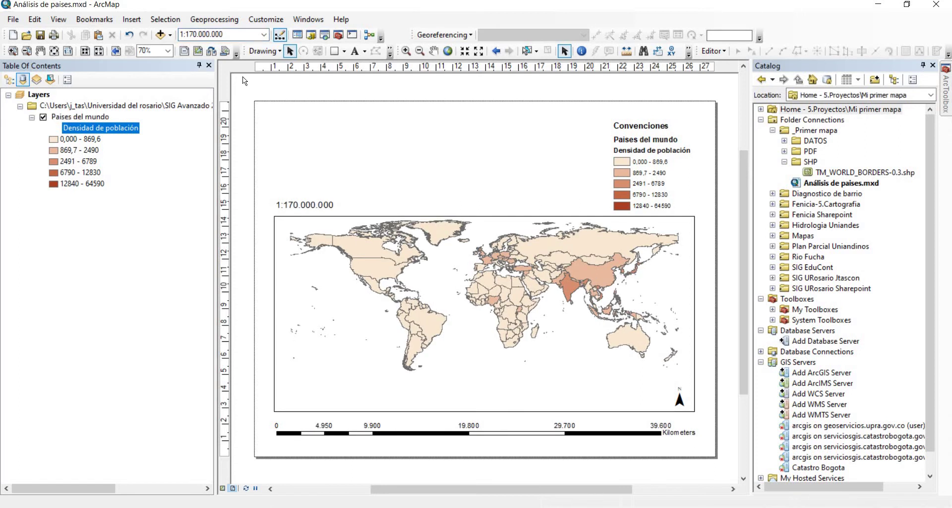
left_click(433, 51)
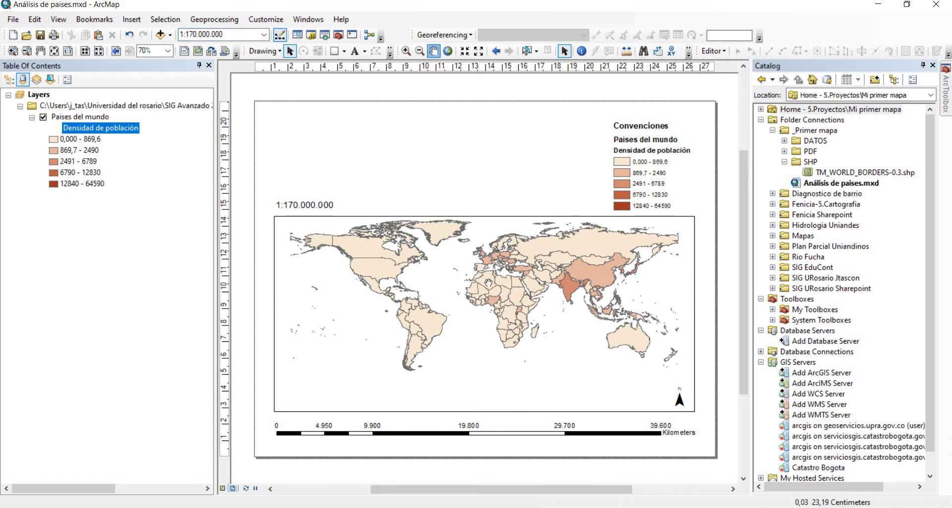
left_click_drag(489, 291, 490, 301)
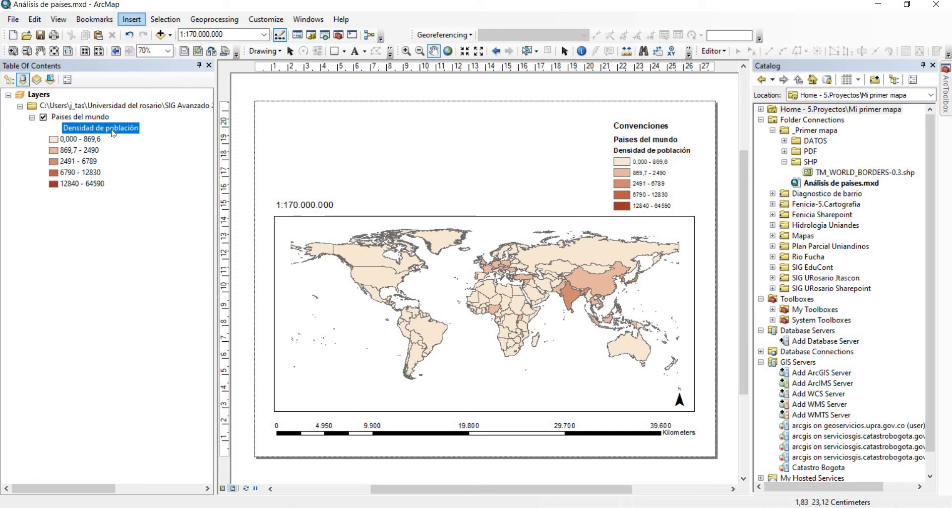
right_click(87, 117)
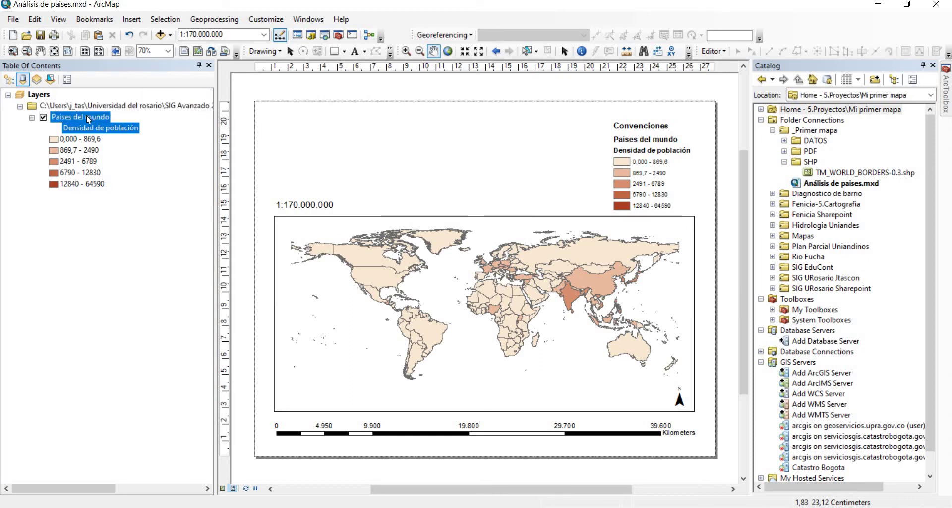
right_click(44, 94)
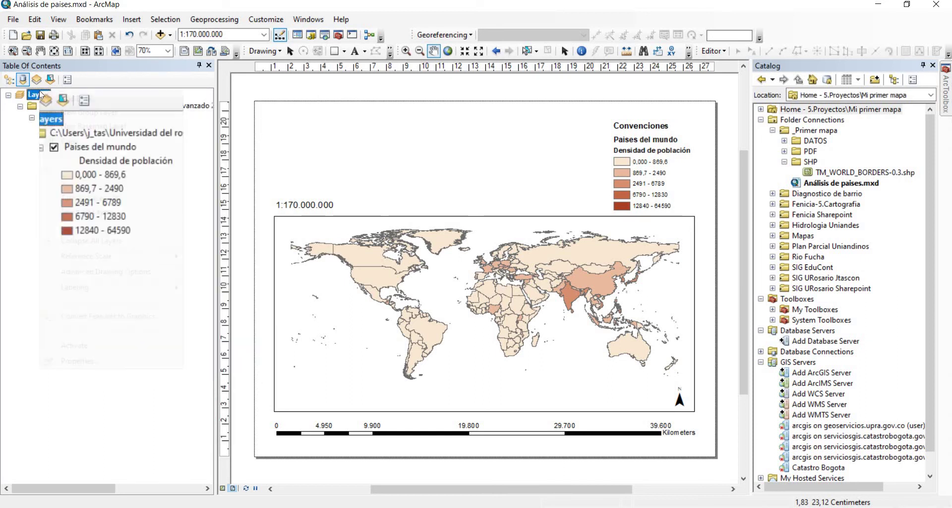
left_click(32, 100)
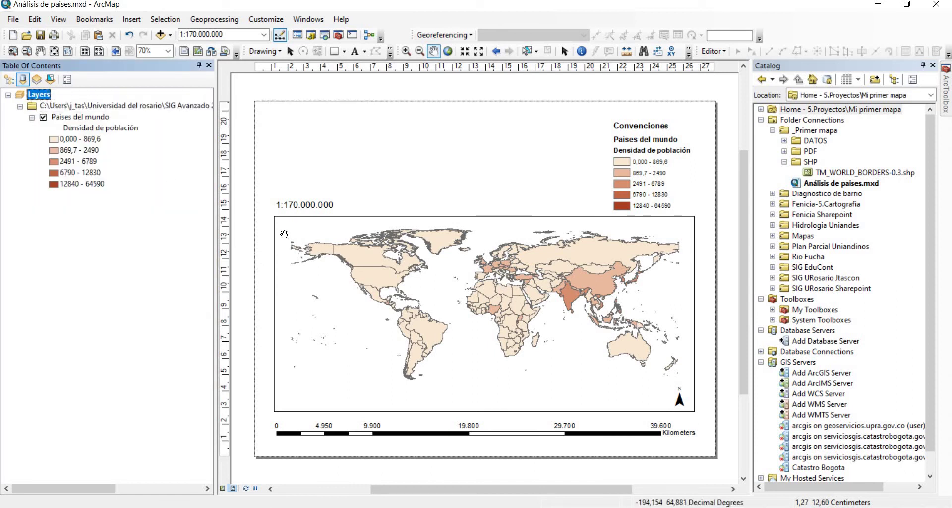
- Start a new reference grid for the data frame and choose the Graticule type that divides the map by meridians and parallels
left_click(290, 50)
left_click(304, 293)
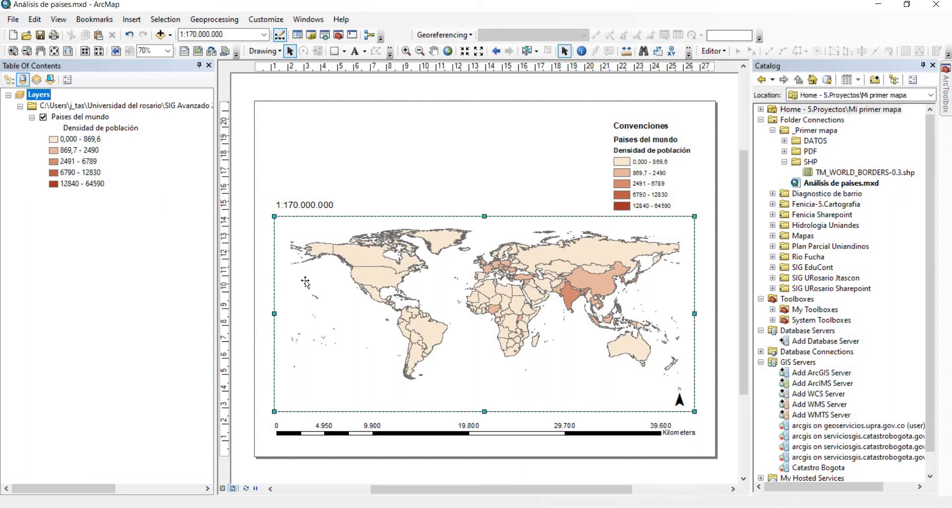
right_click(305, 280)
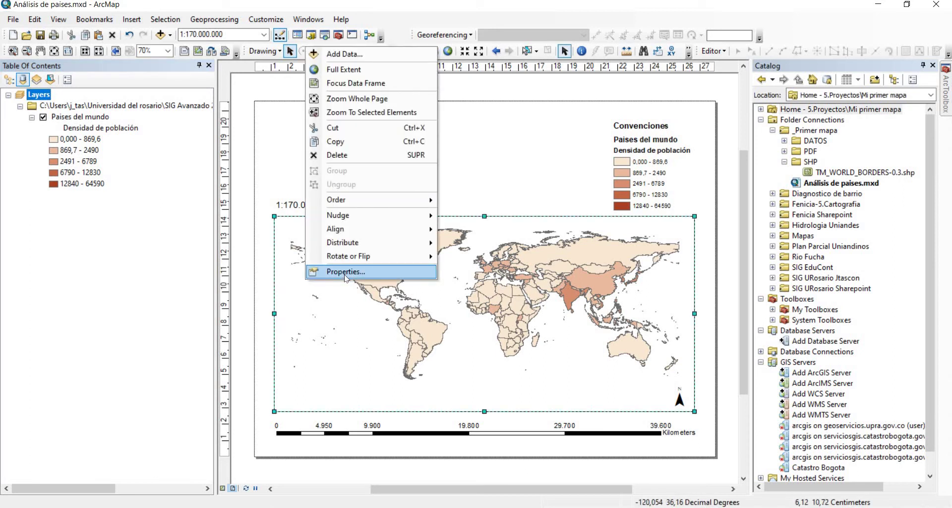
left_click(346, 272)
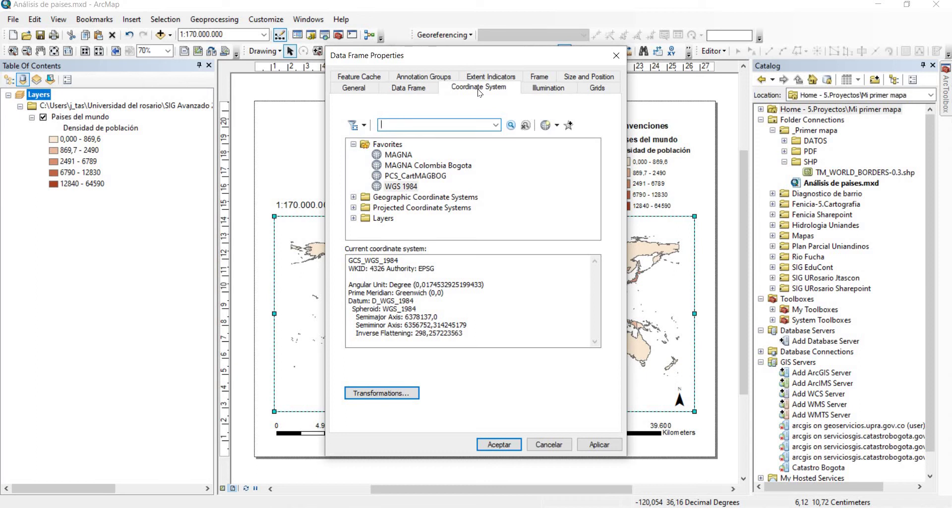
left_click(597, 88)
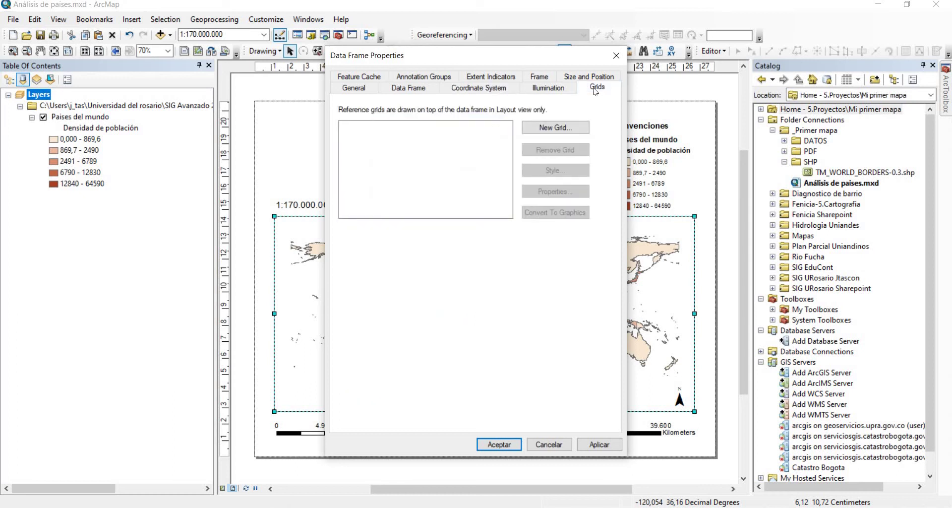
left_click(566, 128)
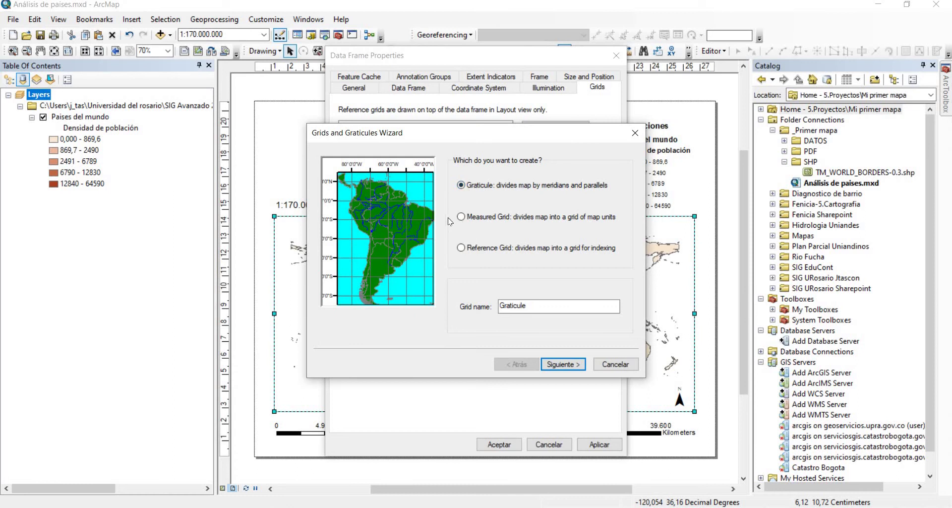
left_click(462, 217)
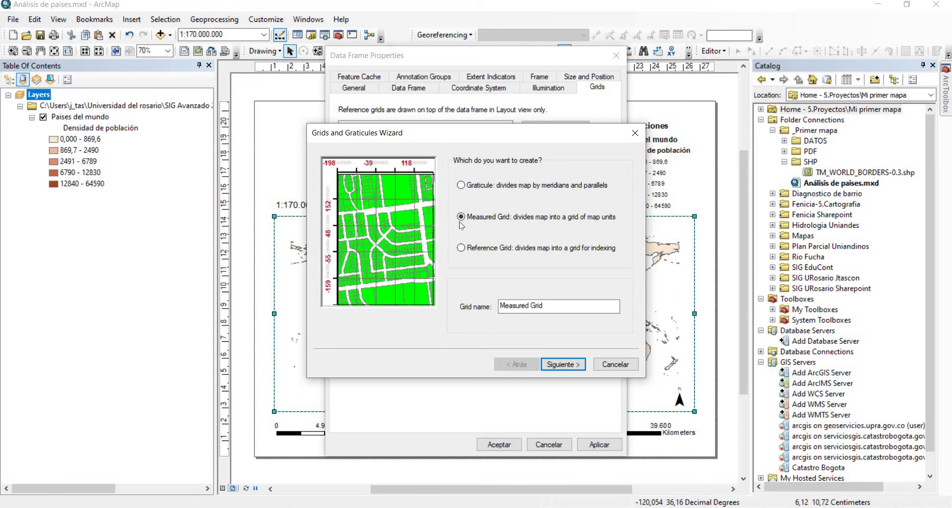
left_click(463, 248)
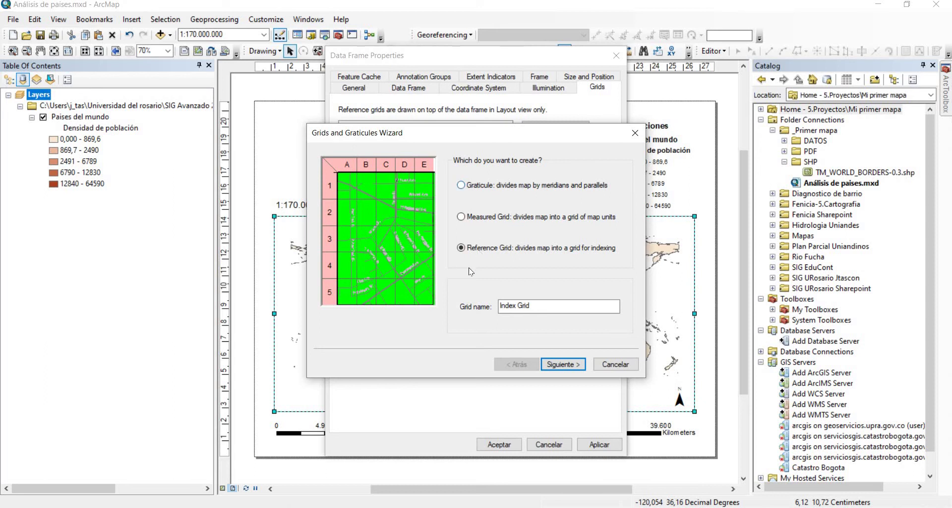
key("Up")
key("Up")
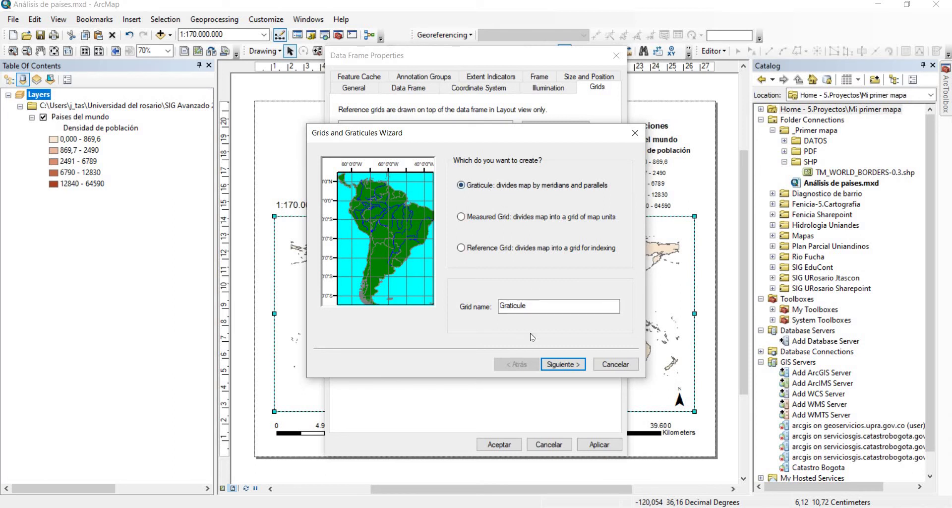
- Create the graticule with lines and labels every 10 degrees, a simple border and fixed-grid storage, and apply it to the data frame
left_click(565, 366)
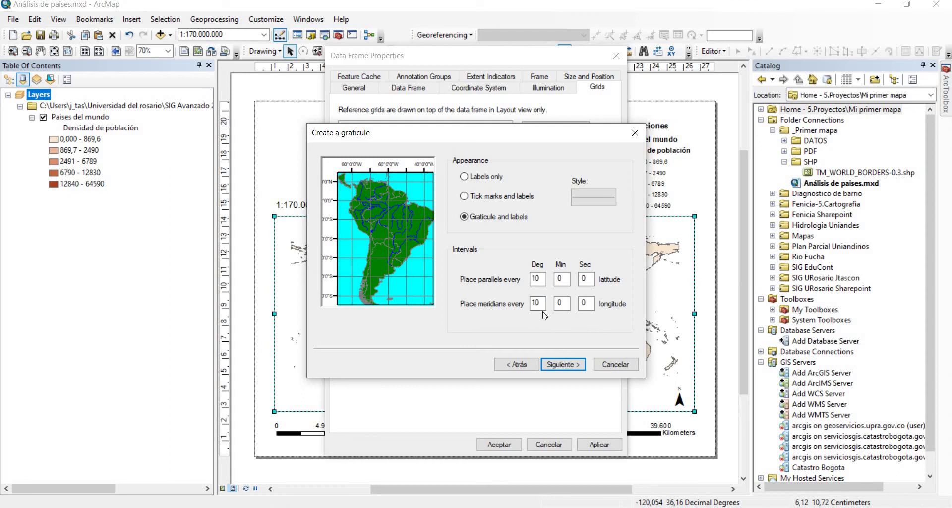
left_click(566, 365)
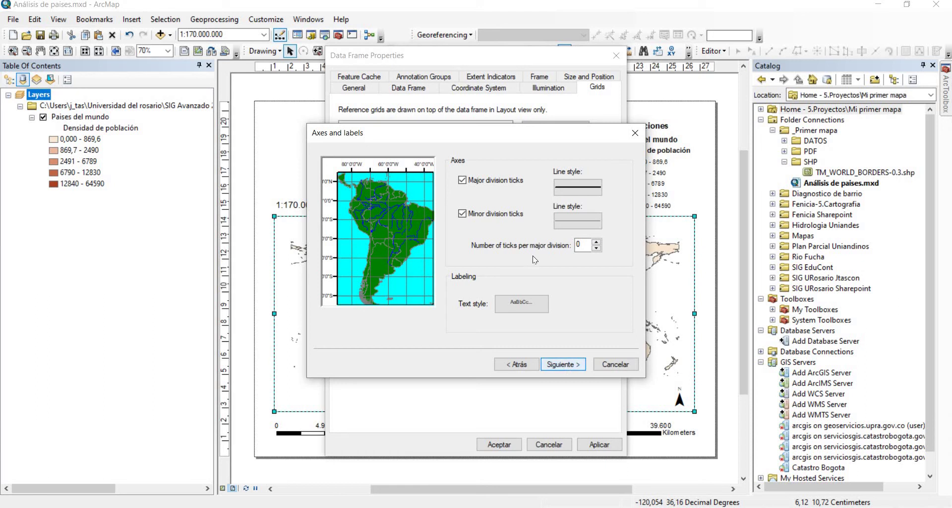
left_click(566, 365)
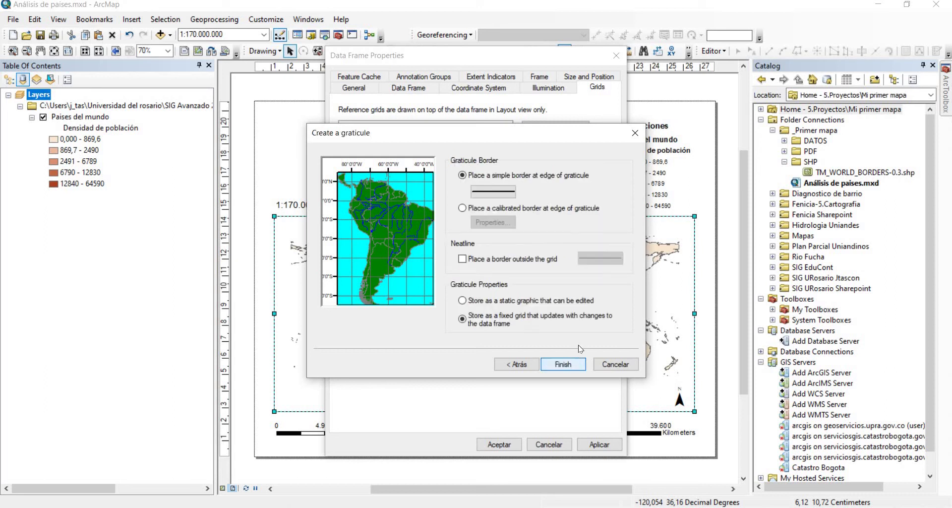
left_click(563, 364)
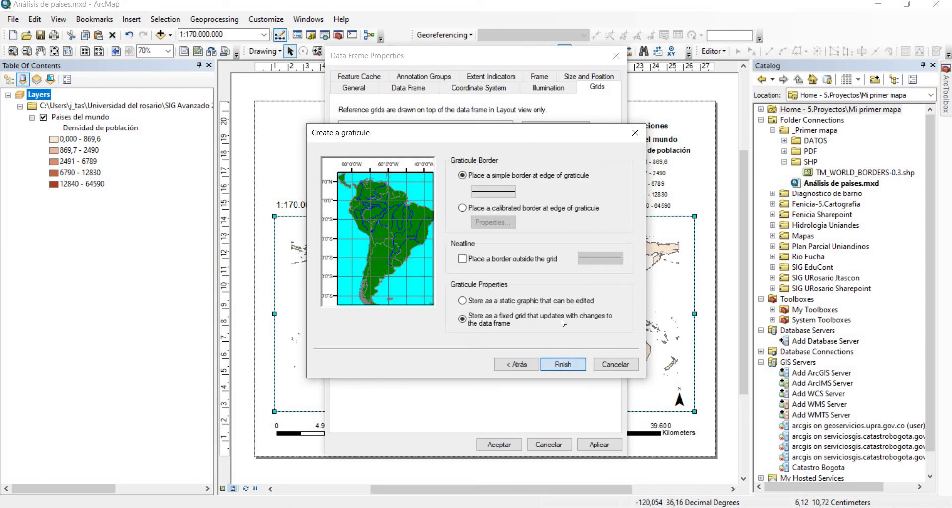
left_click(499, 444)
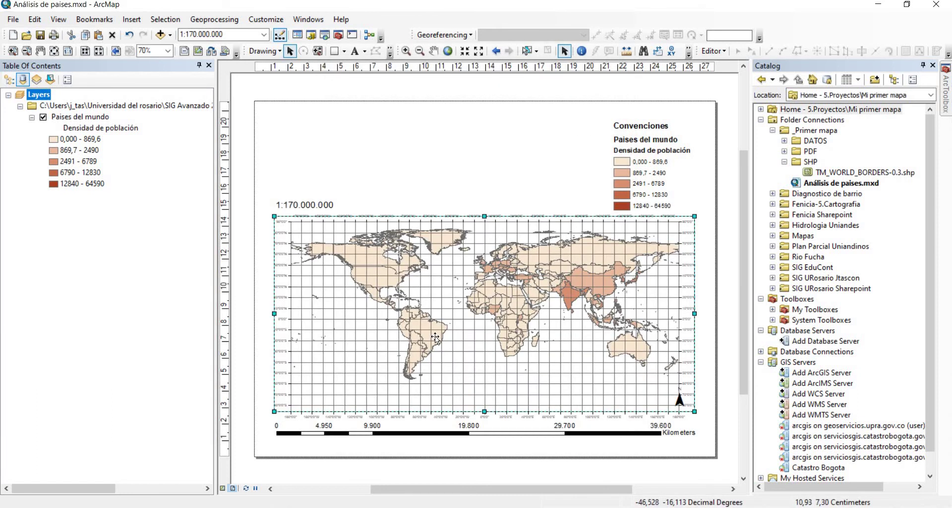
- Set the graticule's interval to 50 degrees on both the X and Y axes and apply it to the data frame
right_click(344, 306)
left_click(378, 294)
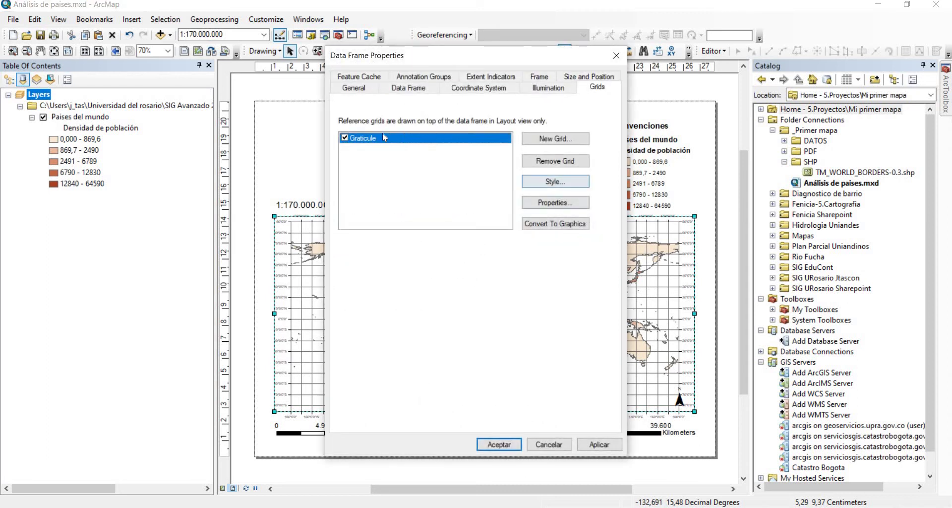
left_click(377, 138)
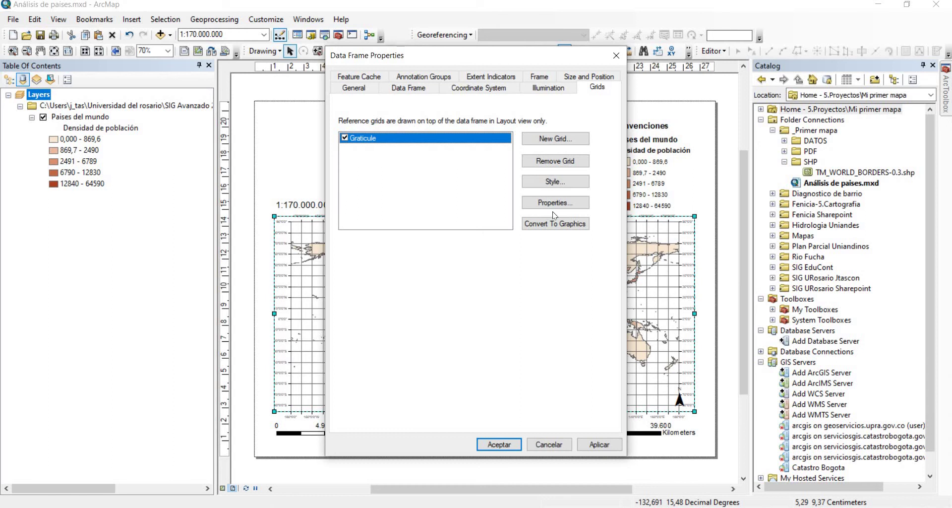
left_click(419, 158)
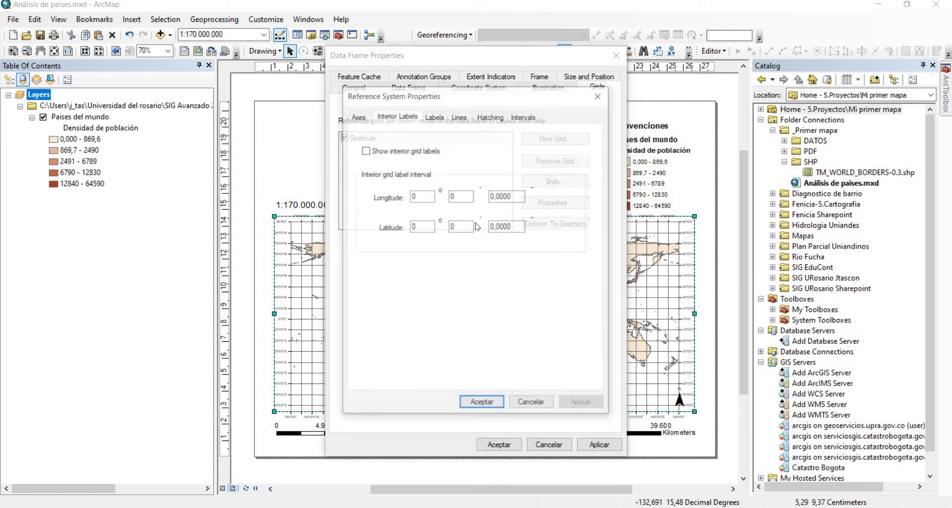
left_click(453, 119)
left_click(361, 117)
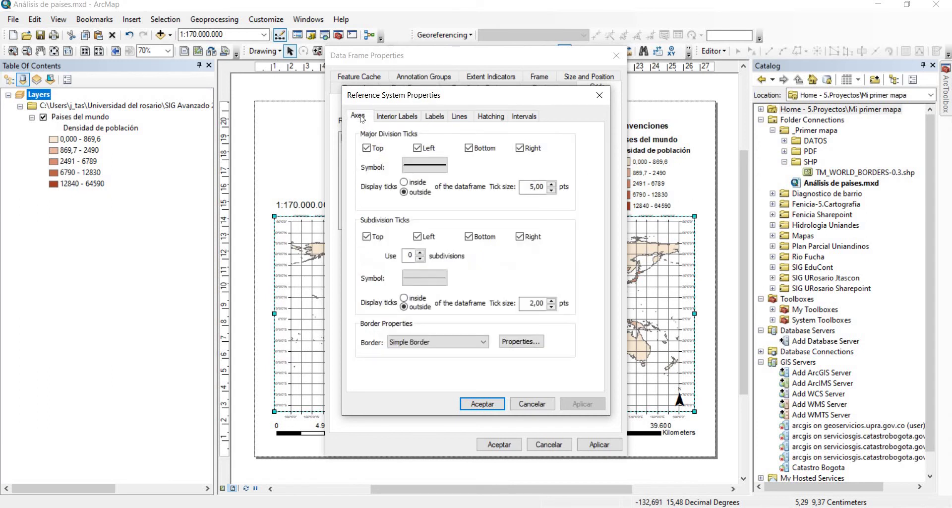
left_click(524, 116)
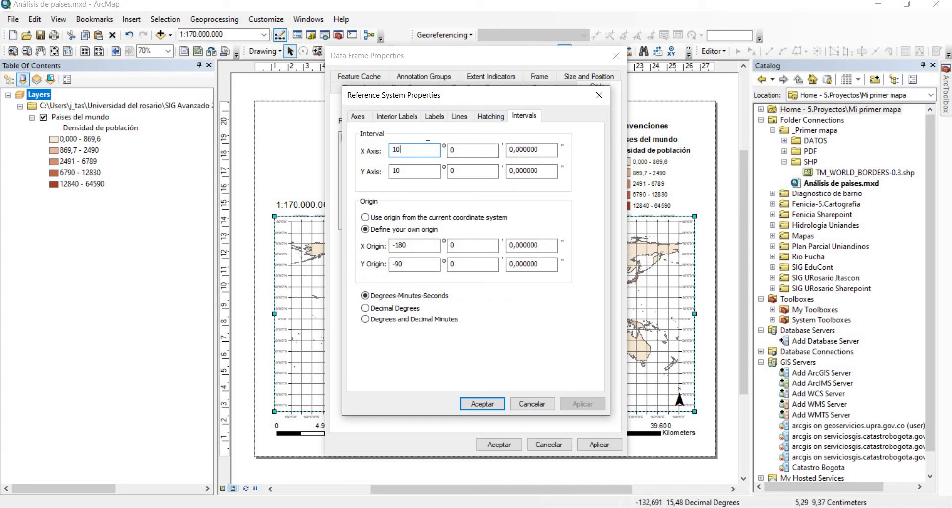
key("BackSpace")
key("BackSpace")
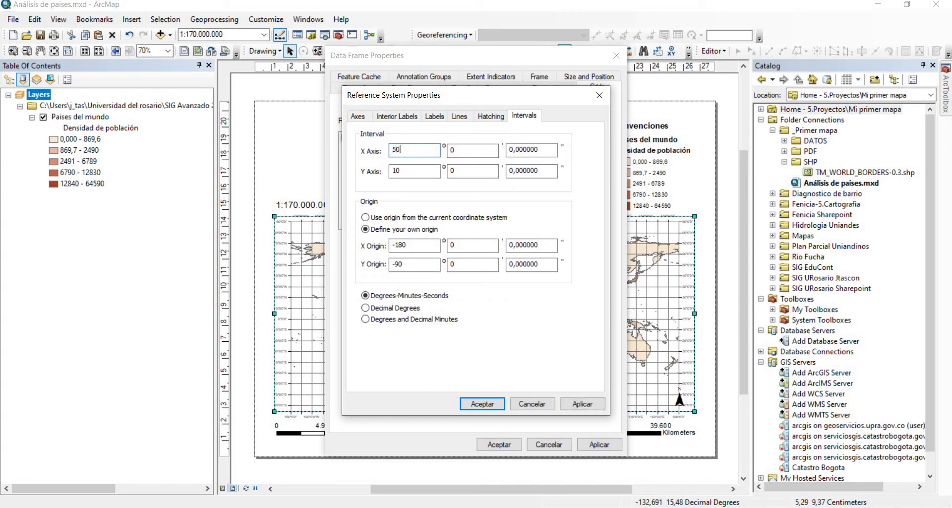
double_click(401, 171)
left_click(499, 404)
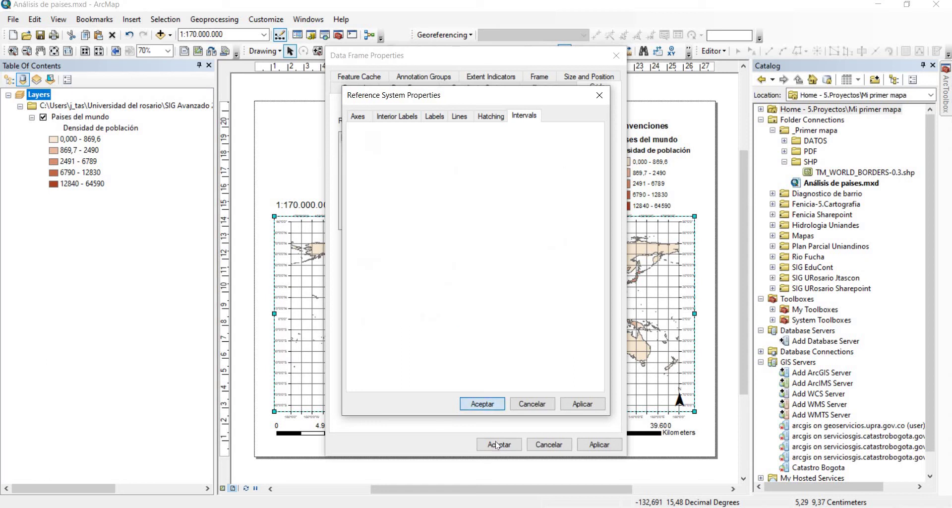
left_click(498, 443)
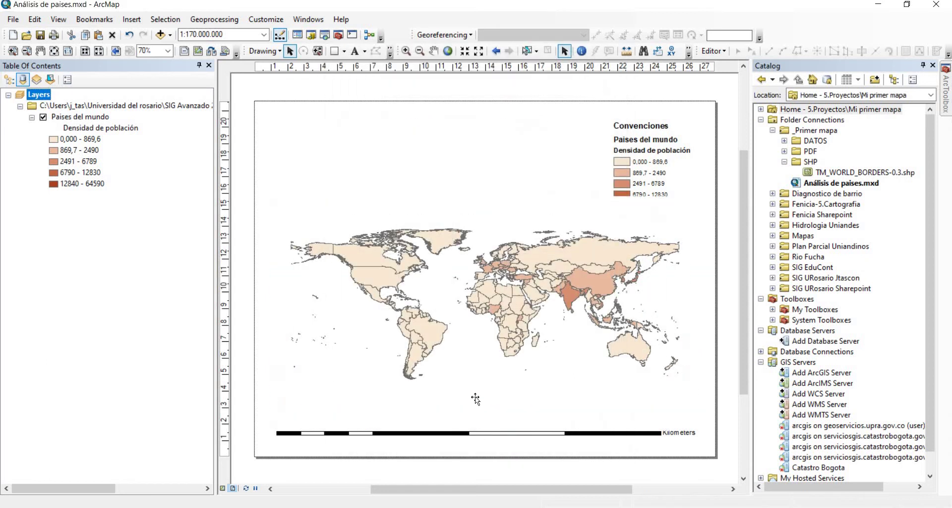
left_click(417, 183)
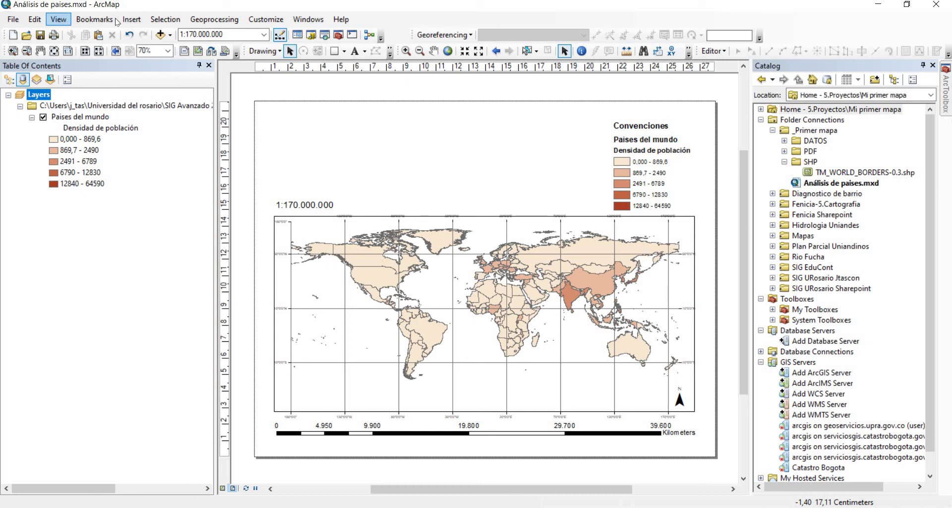
- Insert a new text element and place it in the empty area near the page's upper-left corner
left_click(131, 19)
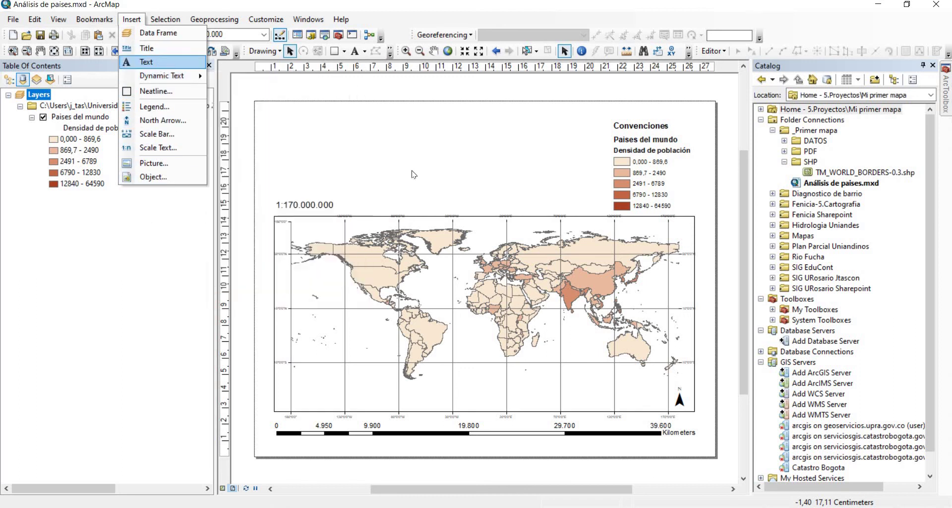
left_click(146, 62)
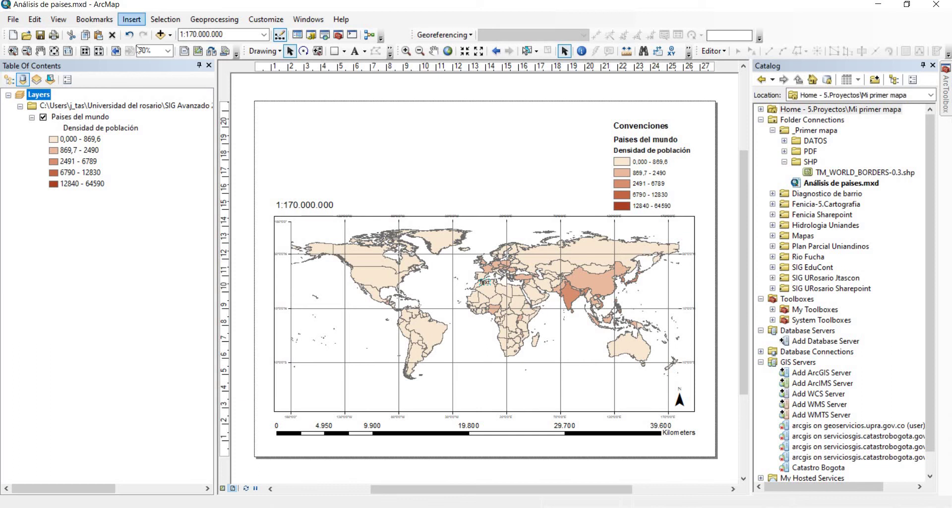
left_click(131, 19)
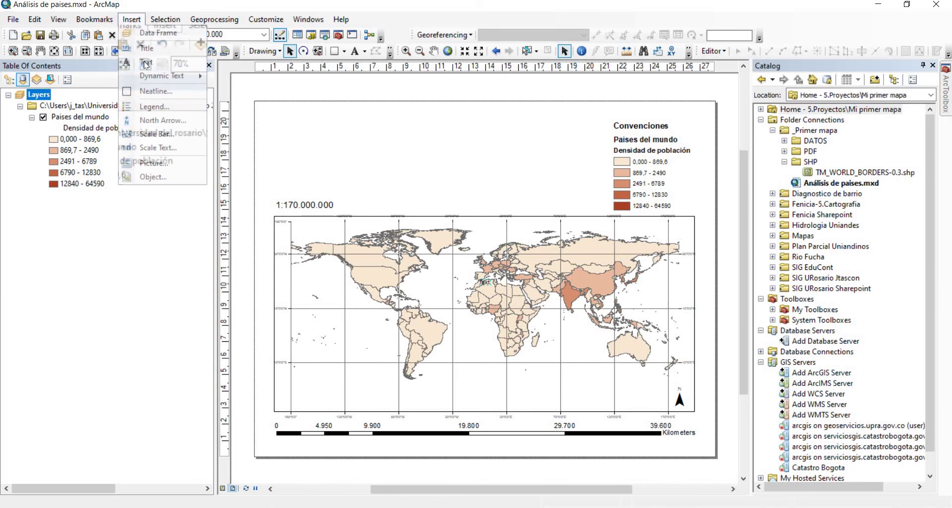
left_click(490, 280)
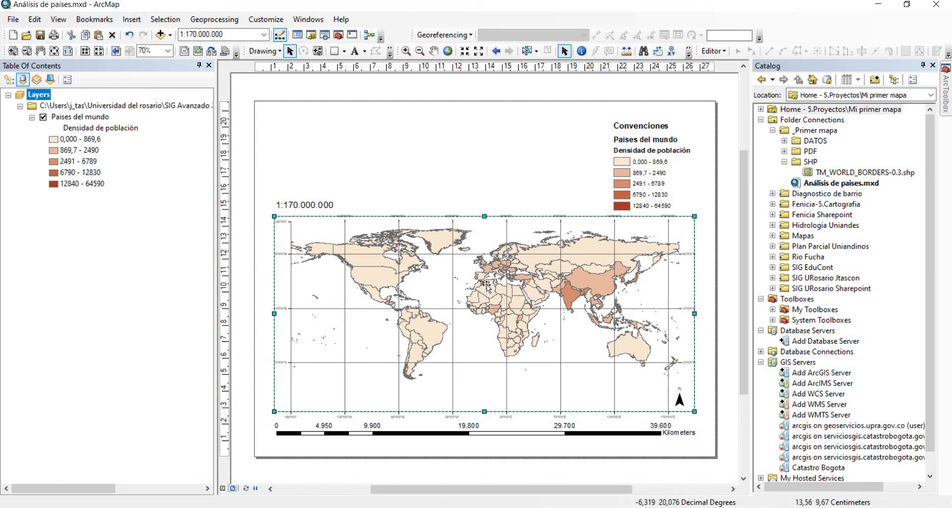
left_click_drag(486, 288, 466, 271)
left_click_drag(317, 163, 284, 124)
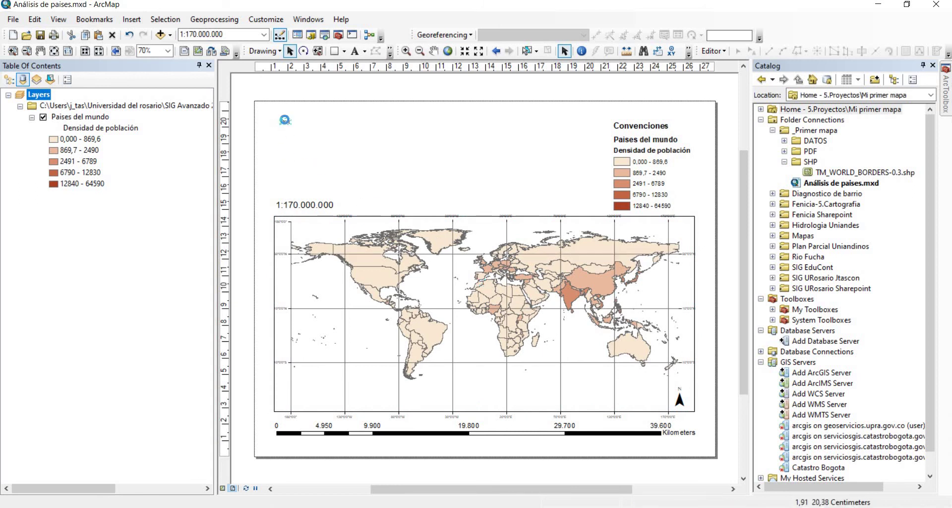
- Change the new text element's wording to "Mi primer mapa" and align it with the data frame's left edge
double_click(287, 122)
type("Mi pri")
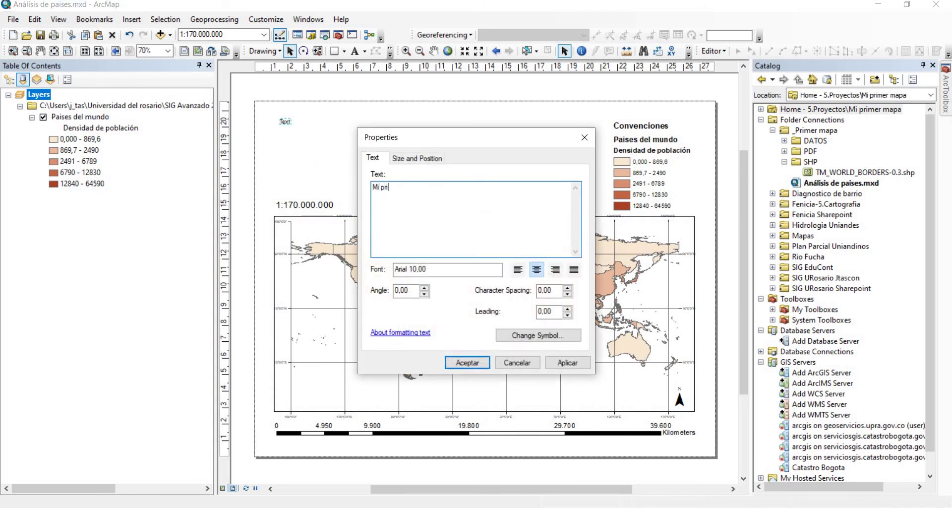
type("mer mapa")
left_click(467, 362)
left_click_drag(288, 121, 347, 149)
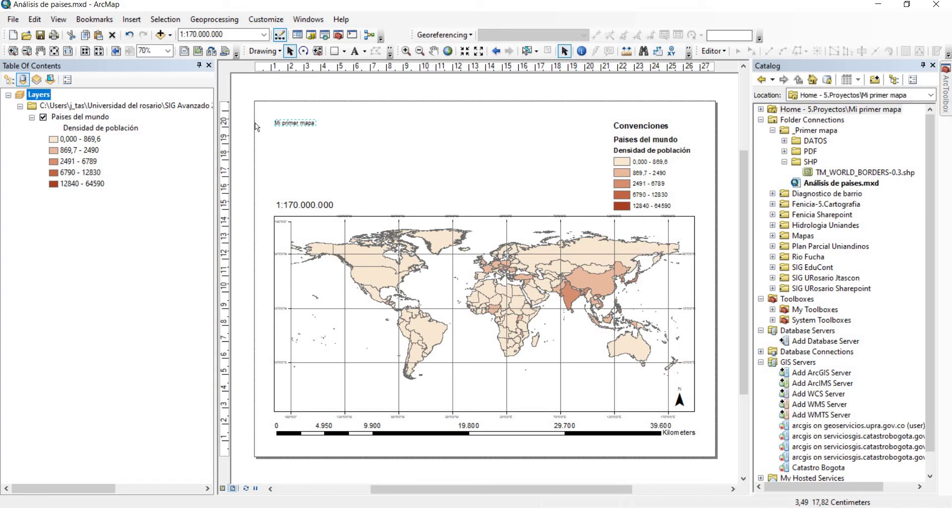
- Insert a Document Name dynamic text and place it directly below "Mi primer mapa"
left_click(133, 21)
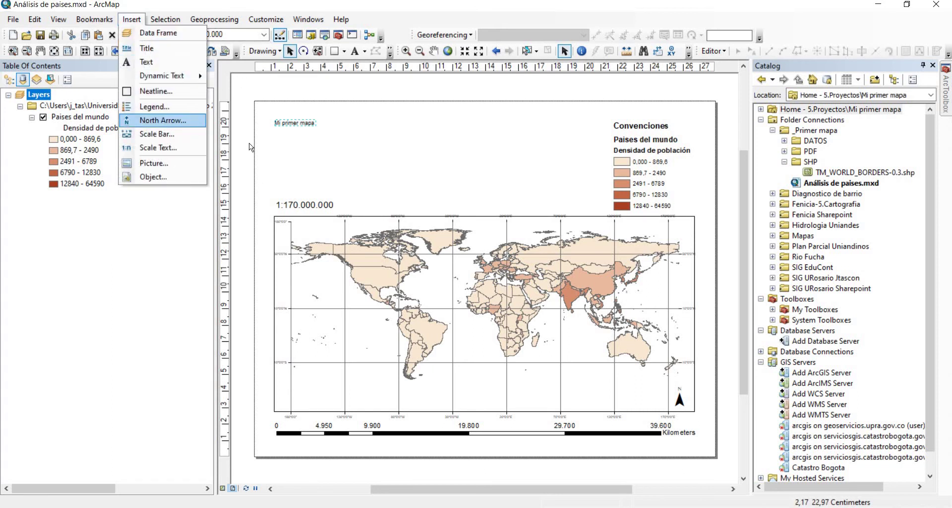
mouse_move(170, 79)
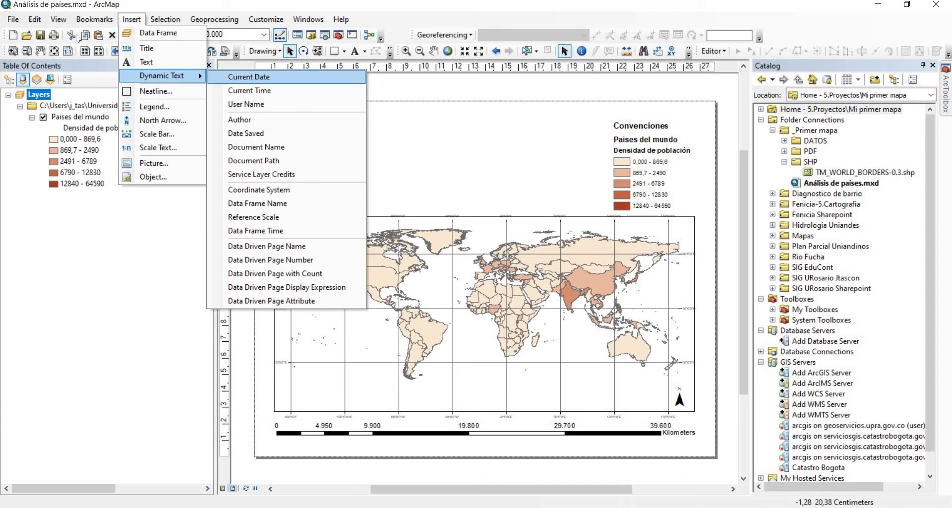
left_click(52, 16)
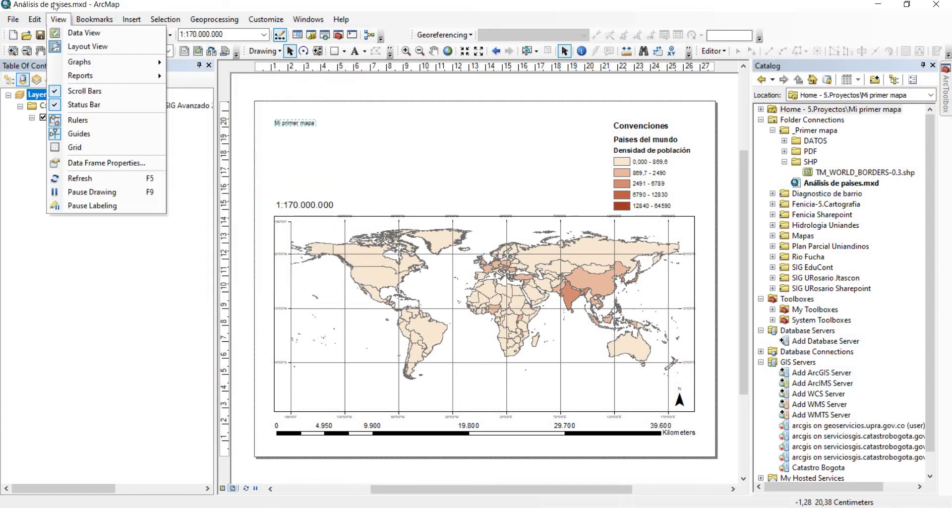
left_click(39, 4)
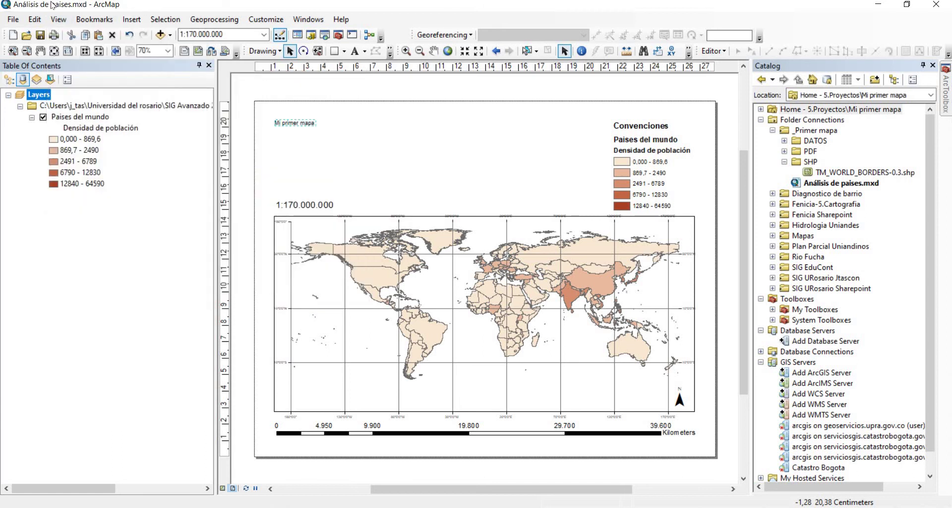
left_click(132, 22)
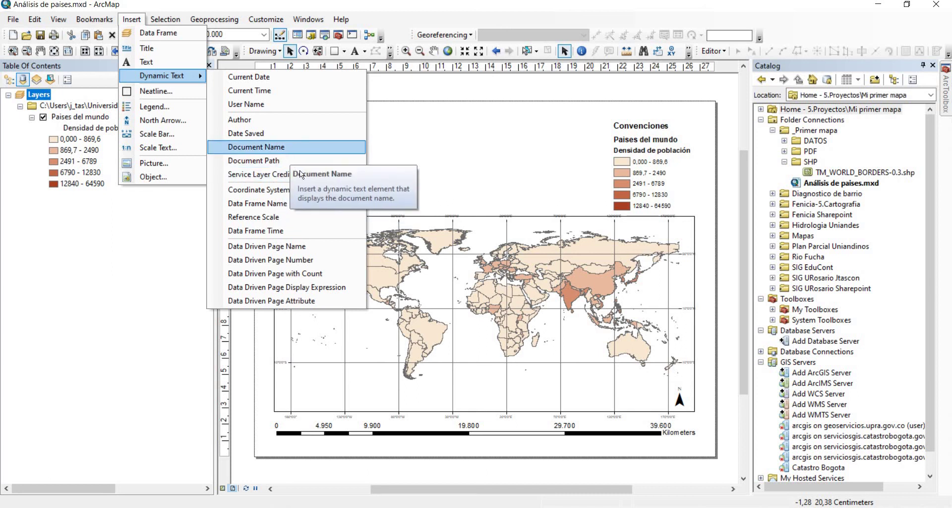
left_click(292, 149)
left_click_drag(531, 283, 321, 136)
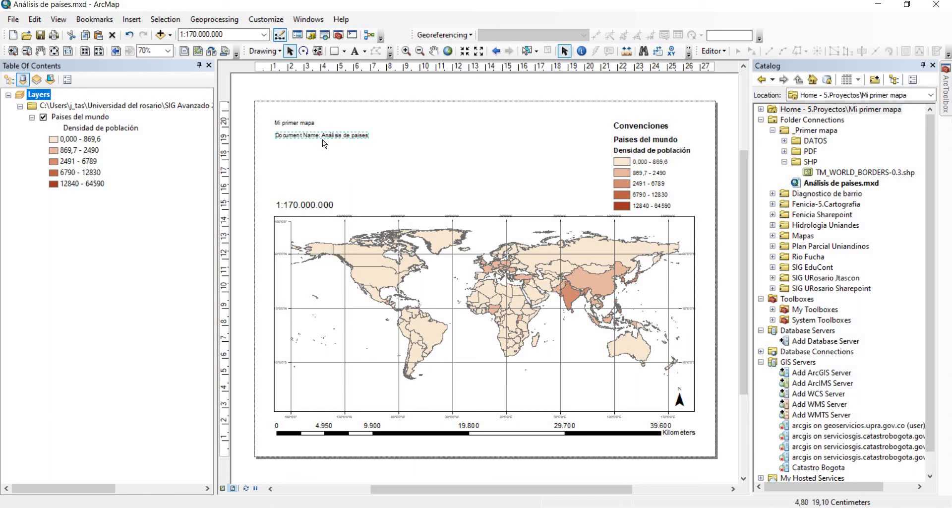
- Remove the "Document Name:" label from the dynamic text, keeping only its name tag, and deselect the element
right_click(321, 137)
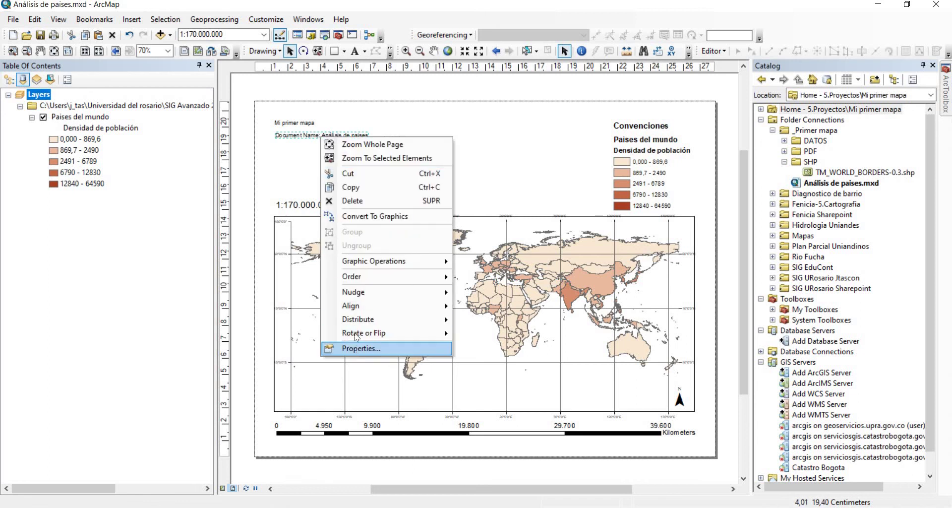
left_click(361, 348)
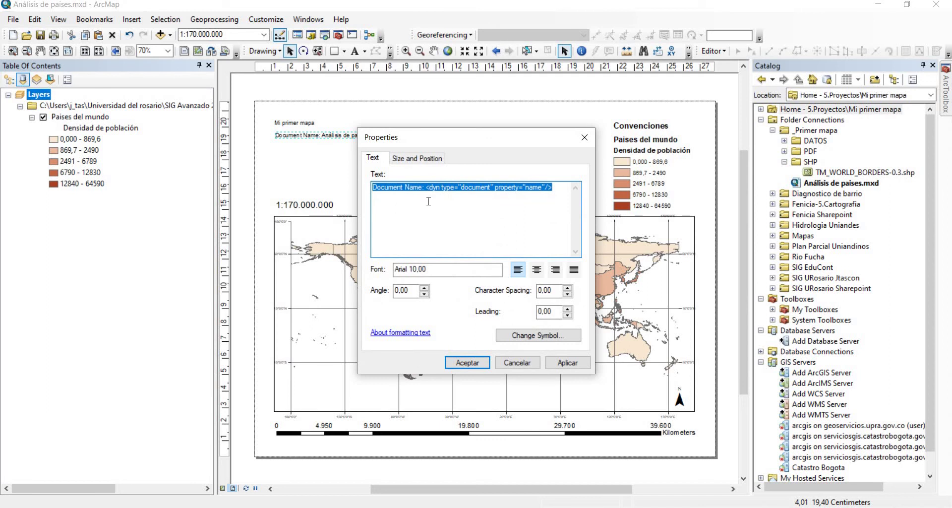
left_click(425, 187)
left_click_drag(425, 187, 372, 187)
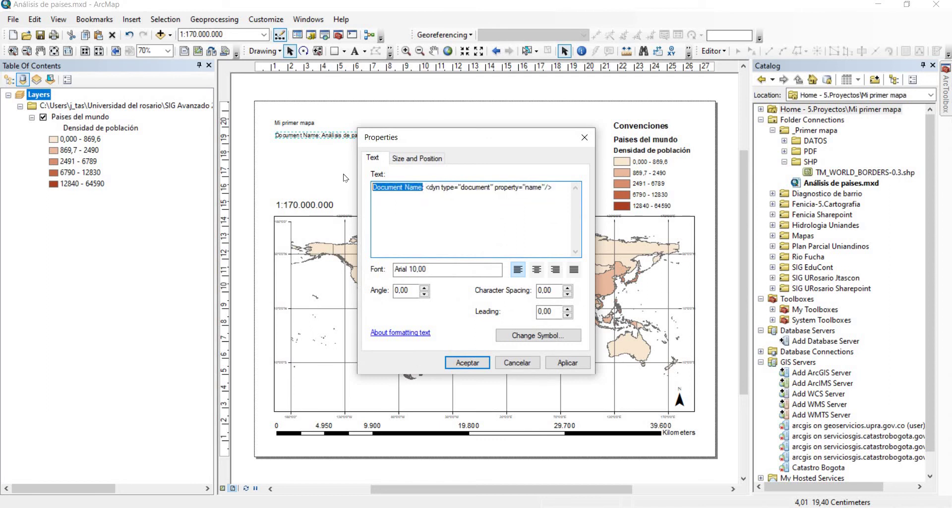
key("Delete")
key("Delete")
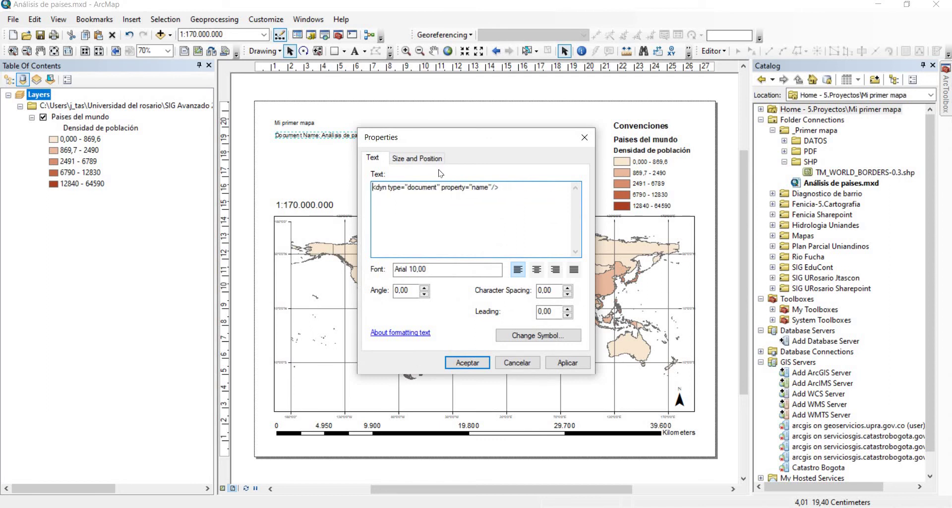
key("ctrl+a")
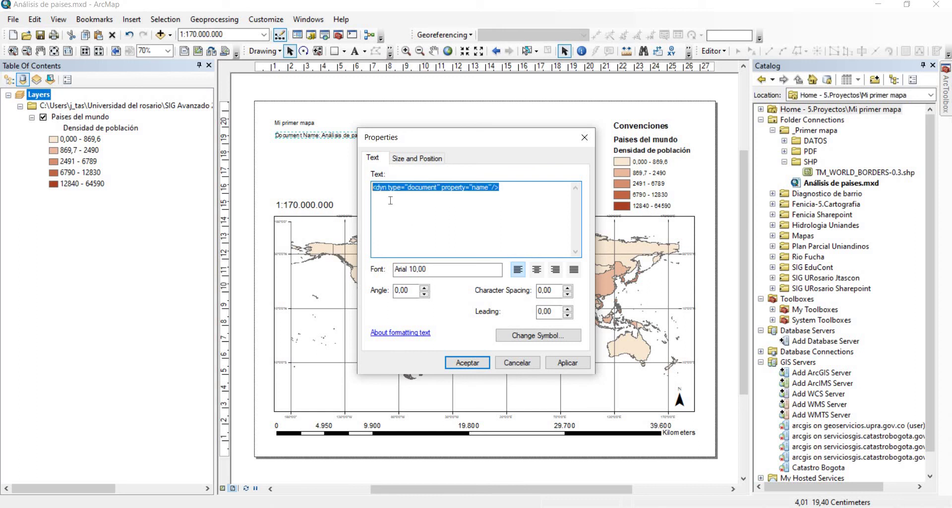
left_click(467, 363)
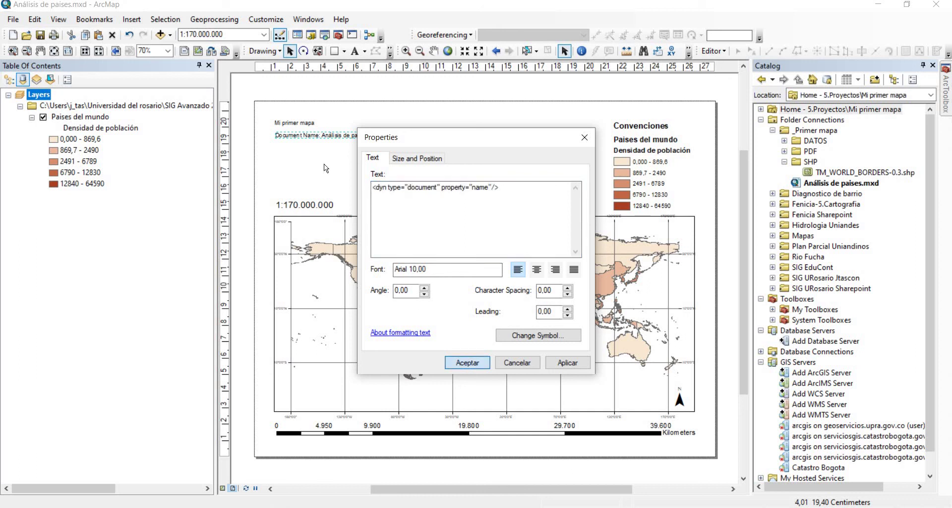
left_click(306, 135)
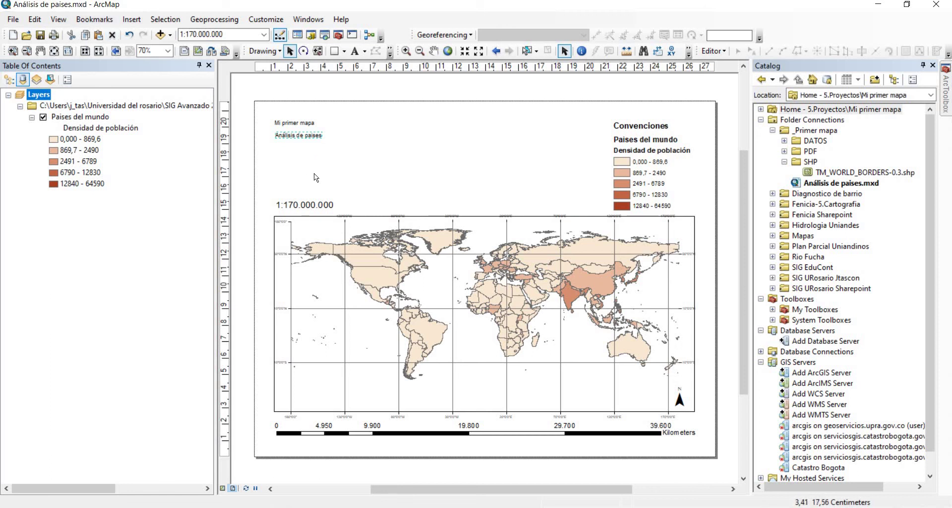
left_click(269, 180)
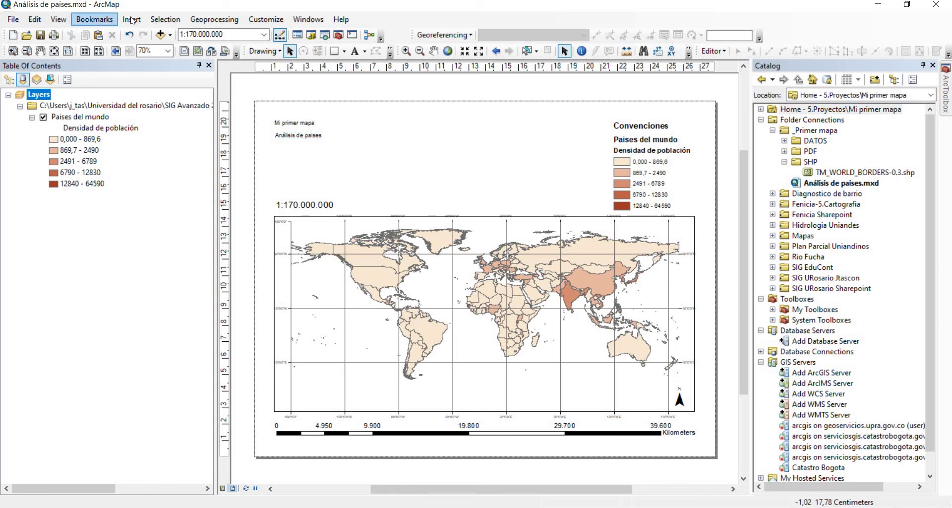
- Insert a Date Saved dynamic text and place it below the document name on the page
left_click(132, 19)
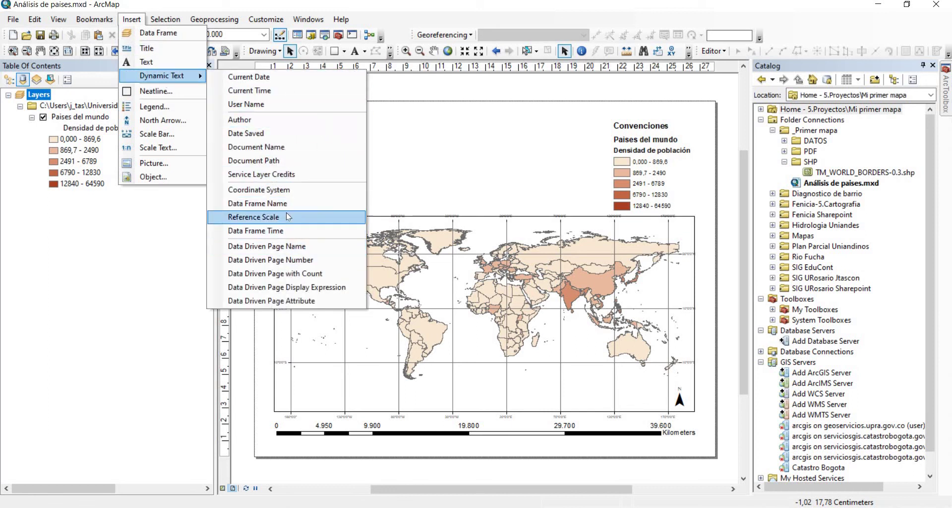
left_click(263, 134)
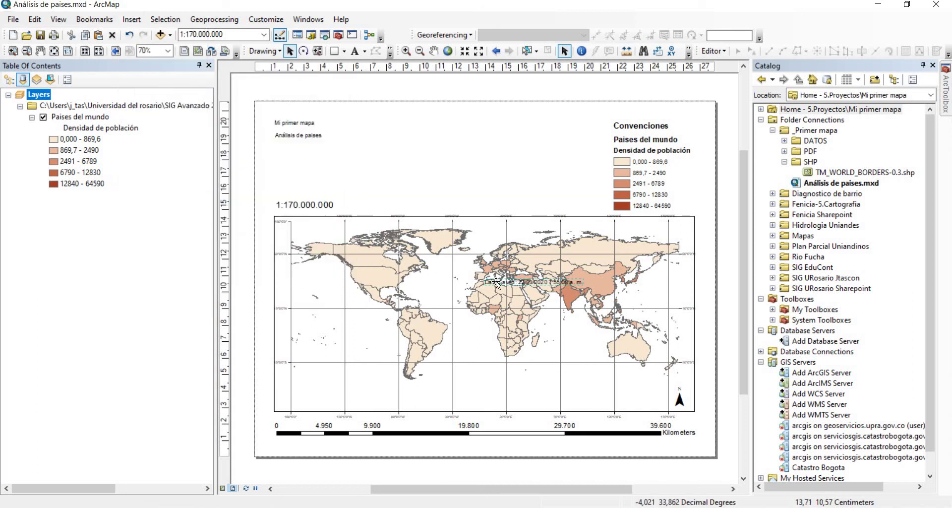
left_click_drag(493, 278, 288, 155)
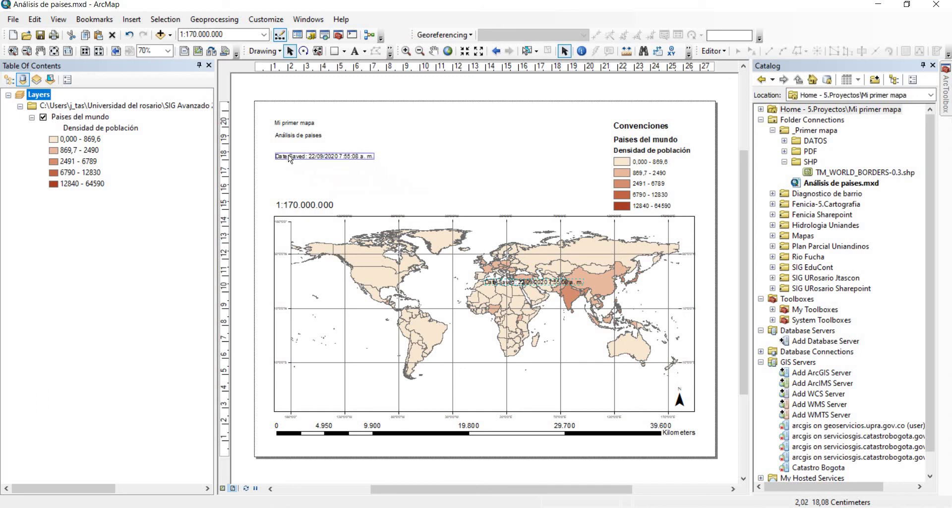
- Delete the "Date Saved:" label from the date element's text, leaving the dynamic tags
right_click(308, 155)
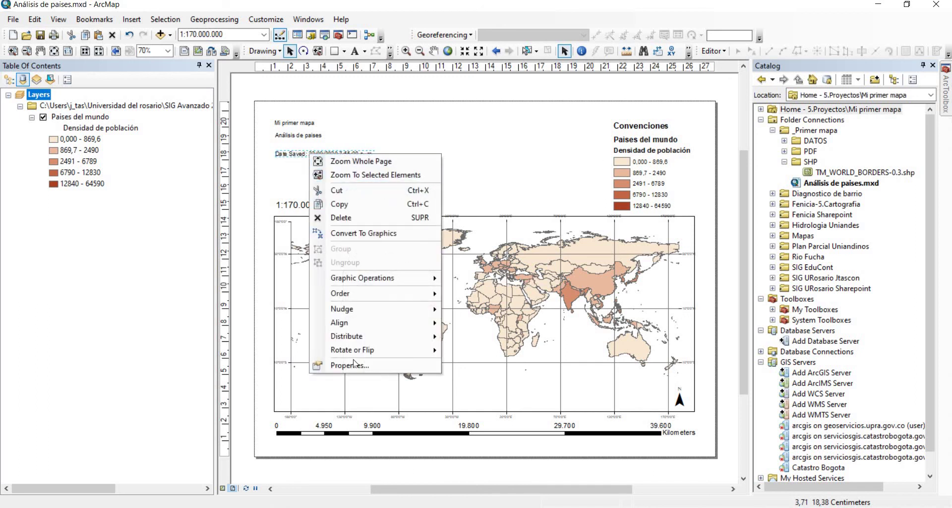
left_click(350, 365)
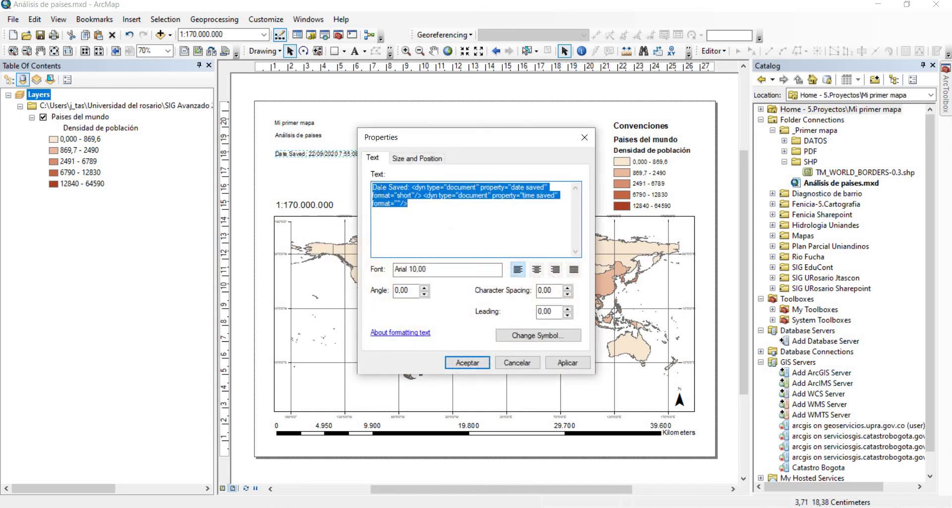
left_click_drag(373, 187, 410, 189)
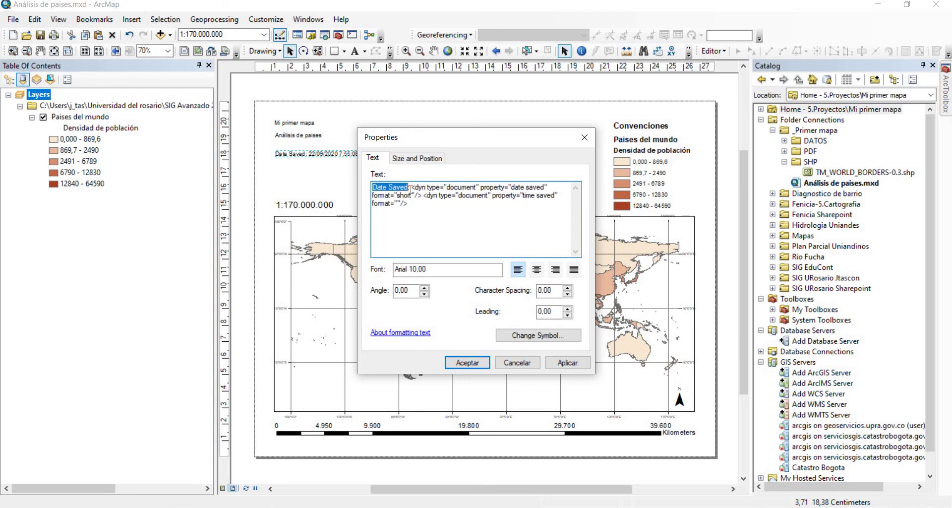
key("Delete")
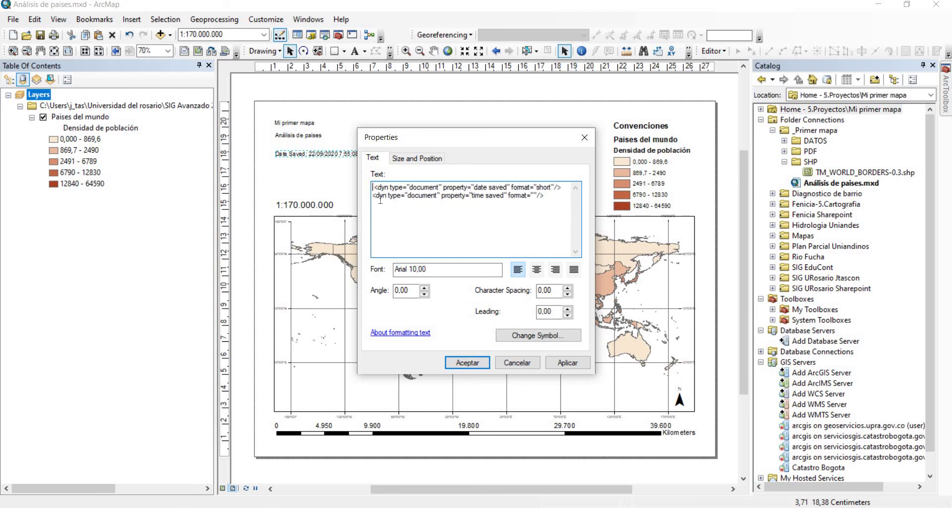
- Delete the time saved tag from the date element's text, keep the short-format date saved tag, and apply the change
left_click_drag(475, 187, 505, 199)
left_click(492, 197)
key("shift+Left")
key("shift+Left")
key("shift+Left")
key("shift+Left")
key("shift+Left")
key("shift+Left")
key("shift+Left")
key("shift+Left")
key("shift+Left")
key("shift+Left")
key("shift+Left")
key("shift+Left")
key("shift+Left")
key("shift+Left")
key("shift+Left")
key("shift+Left")
key("shift+Left")
key("shift+Left")
key("shift+Left")
key("shift+Left")
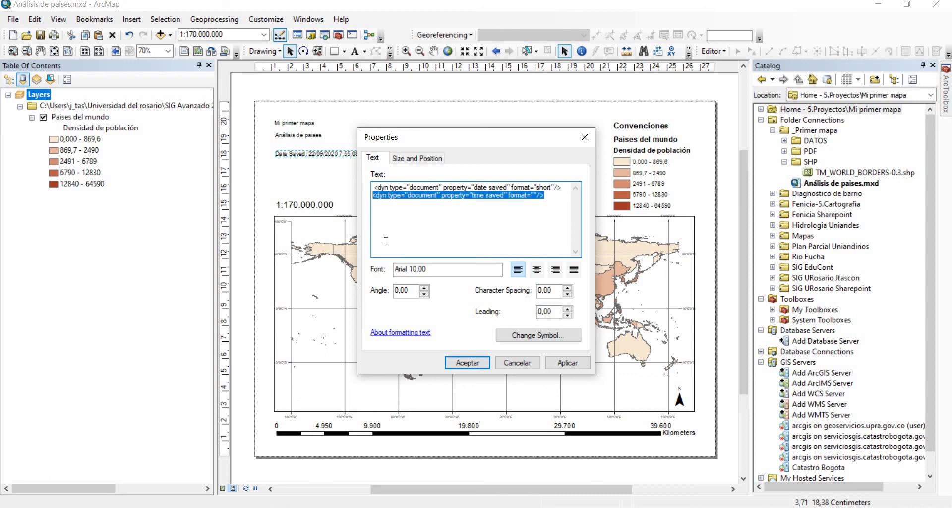
key("Delete")
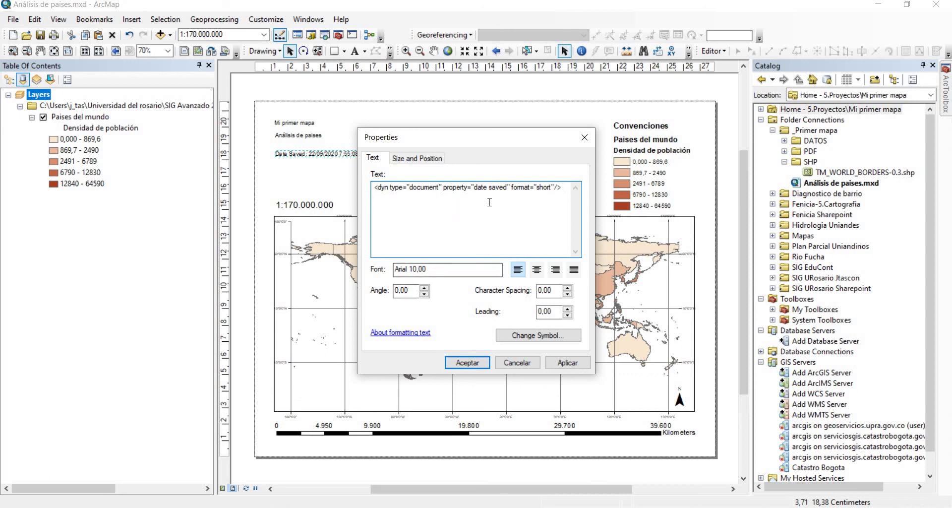
left_click(474, 362)
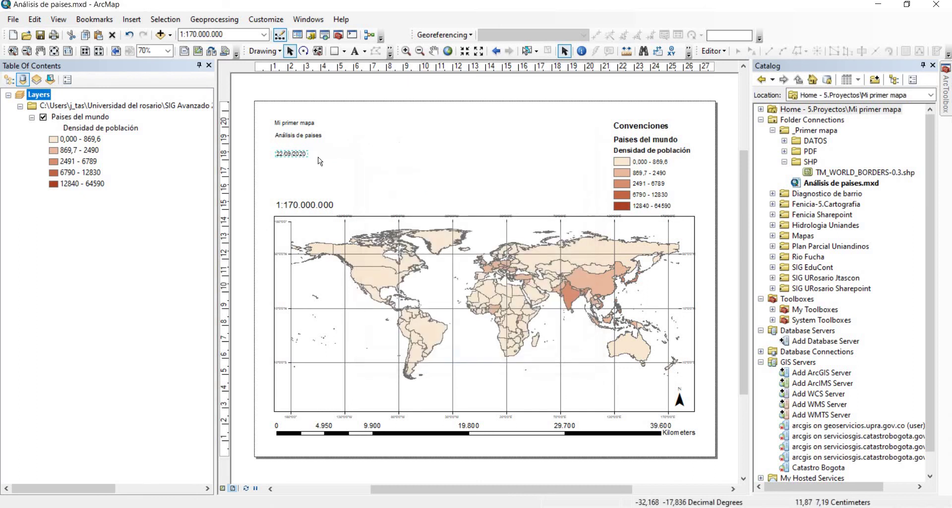
- Move the date text up and align it just beneath the document name text
left_click_drag(292, 153, 289, 150)
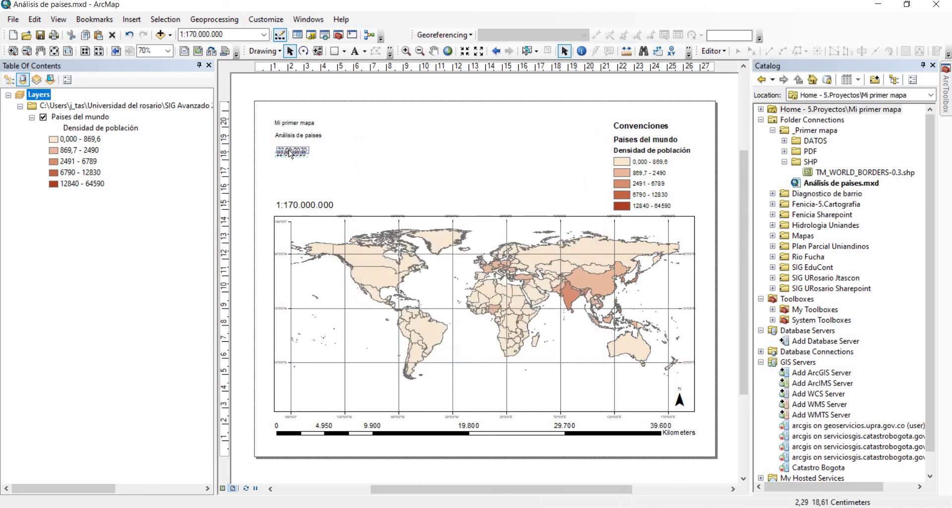
left_click(344, 170)
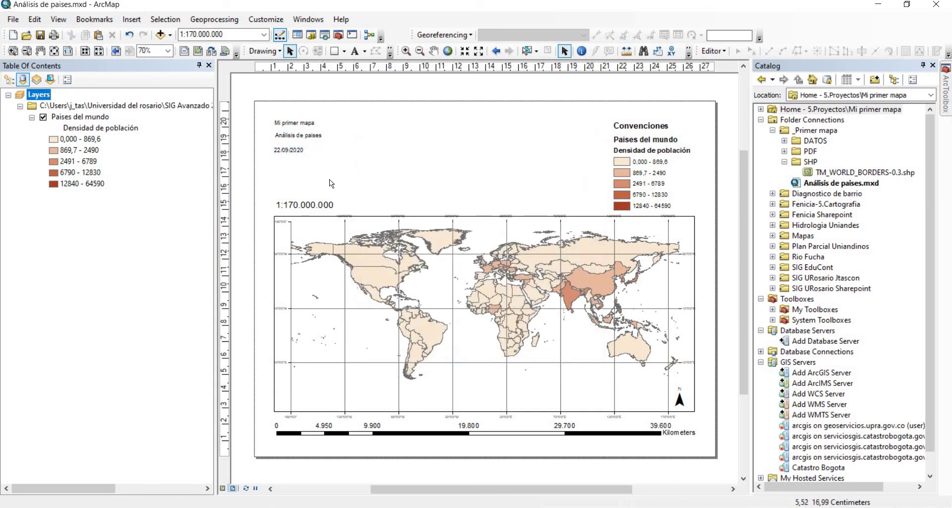
left_click_drag(284, 150, 286, 148)
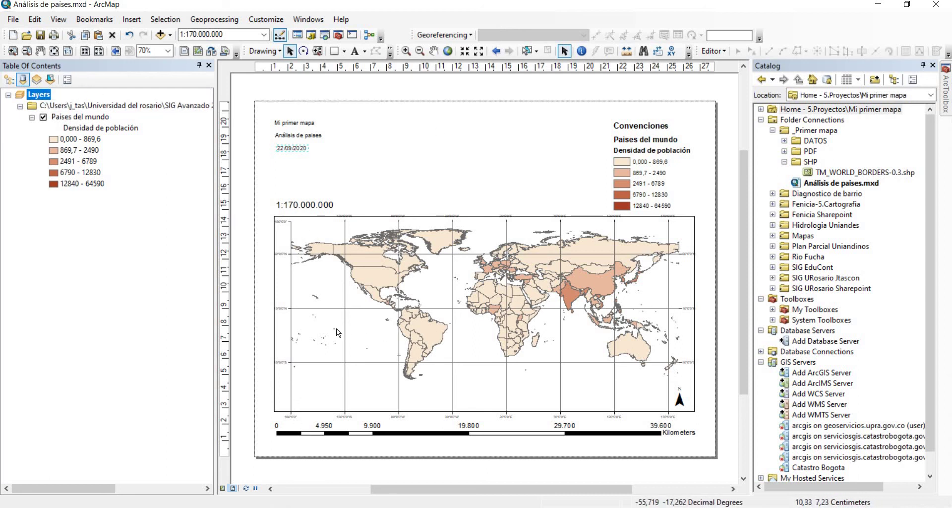
- Export the map layout at 300 dpi as Análisis de paises.pdf into the PDF folder of the Mi primer mapa project under Universidad del rosario
left_click(20, 20)
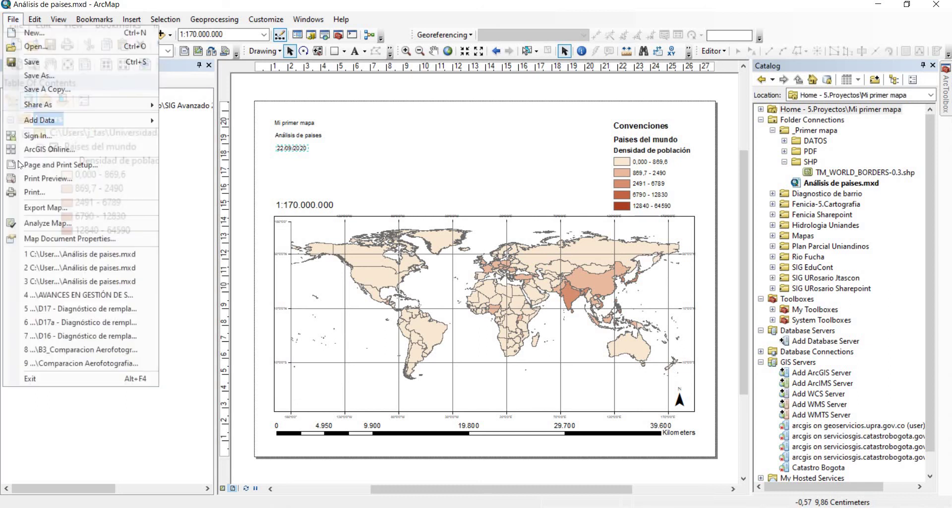
left_click(466, 262)
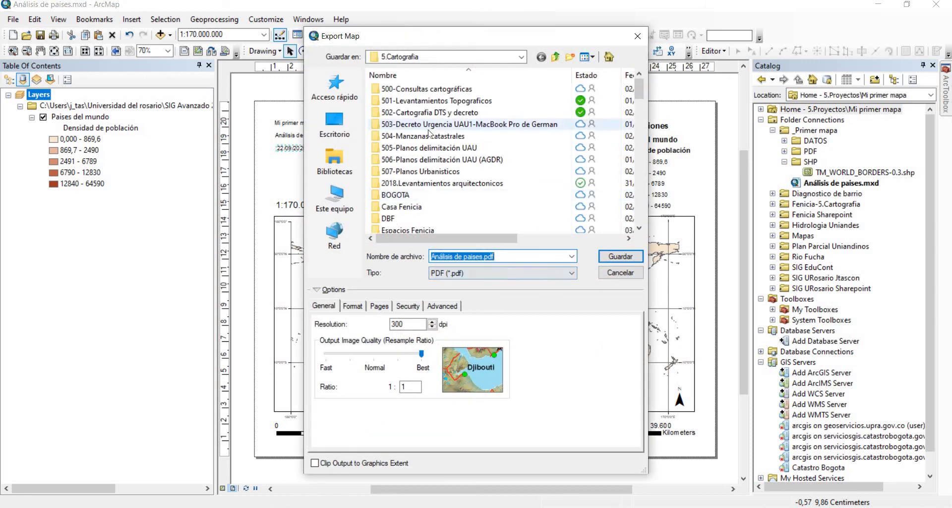
left_click(494, 57)
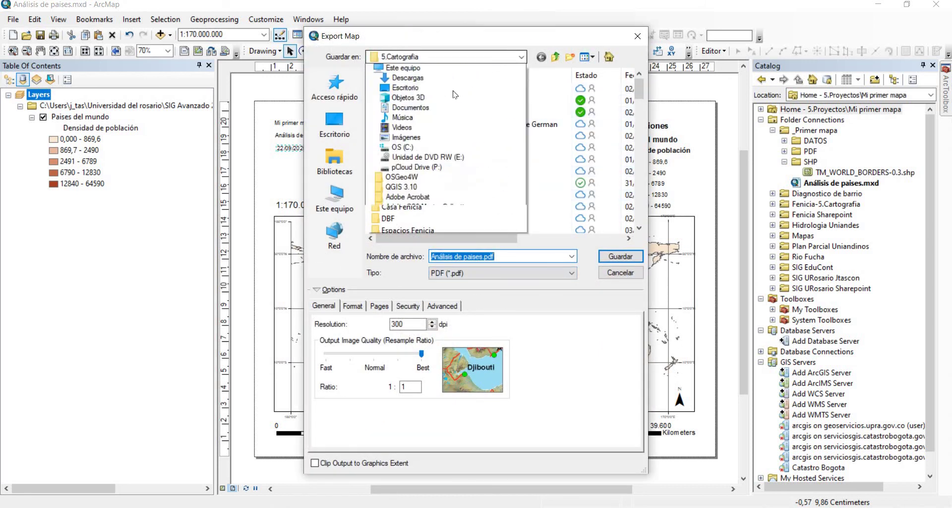
left_click(419, 178)
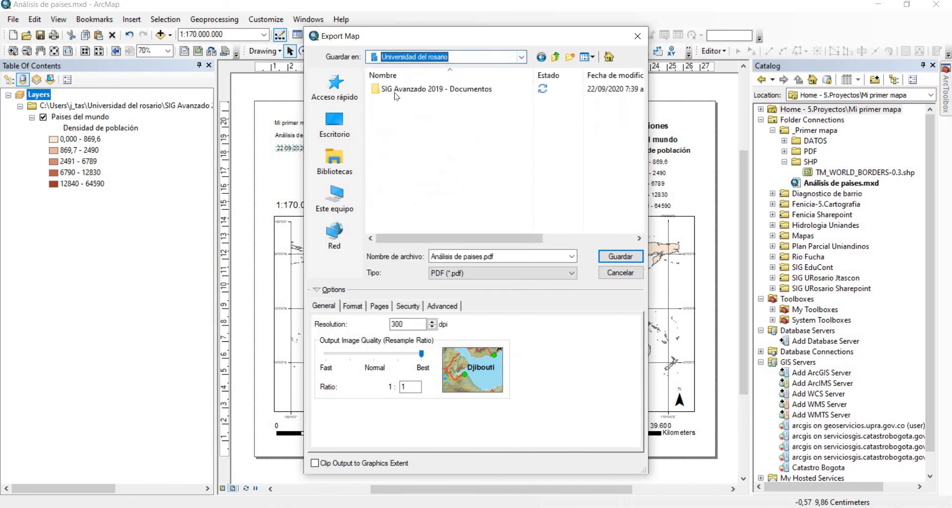
double_click(397, 89)
double_click(392, 136)
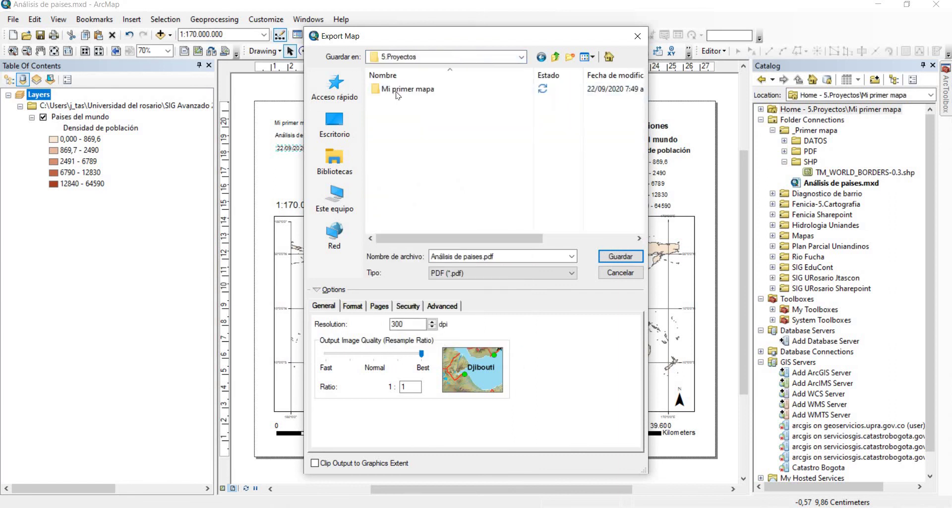
double_click(419, 88)
key("BackSpace")
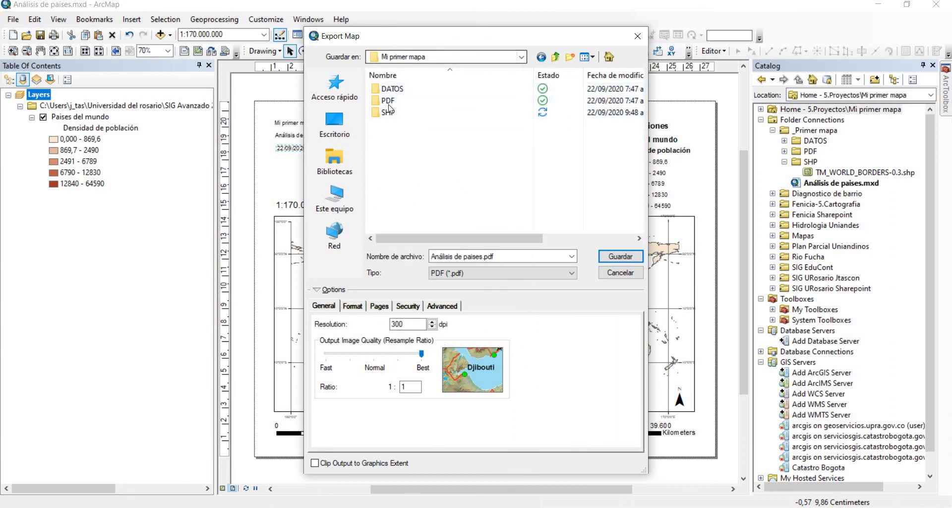
double_click(416, 90)
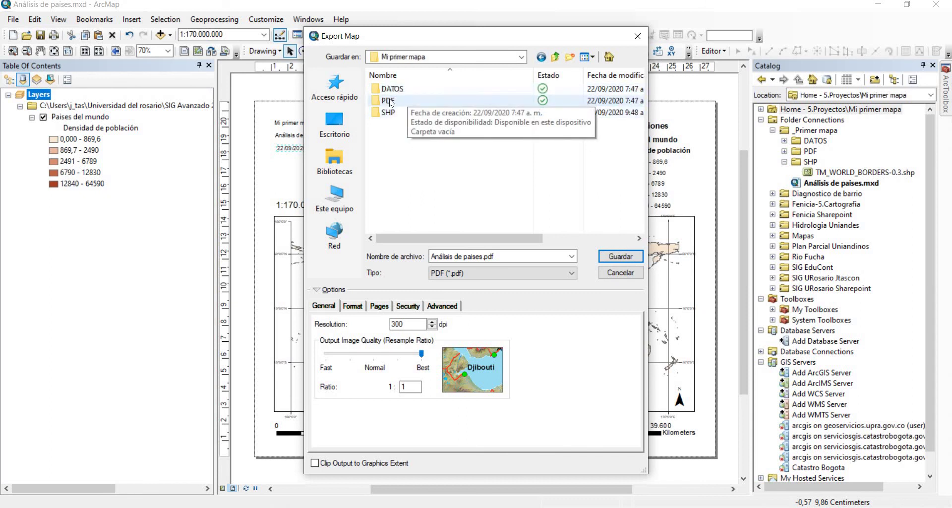
double_click(389, 100)
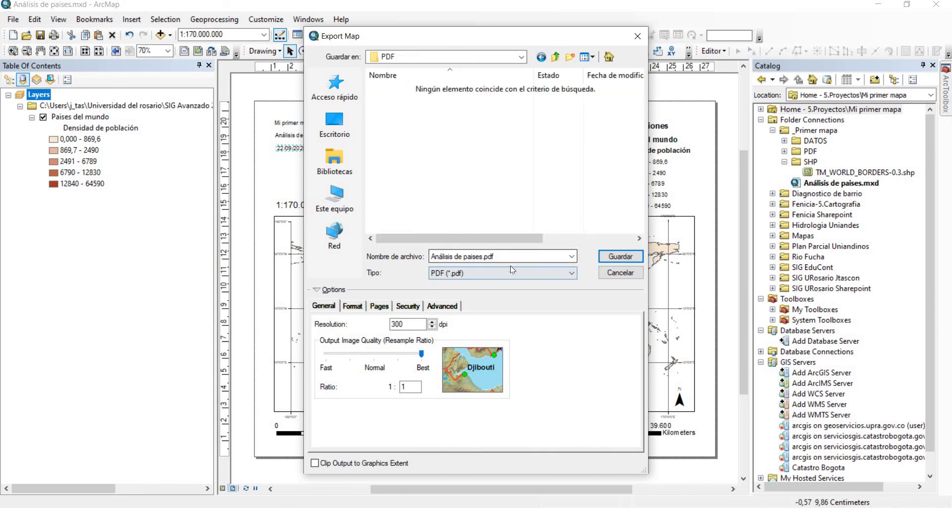
left_click(611, 257)
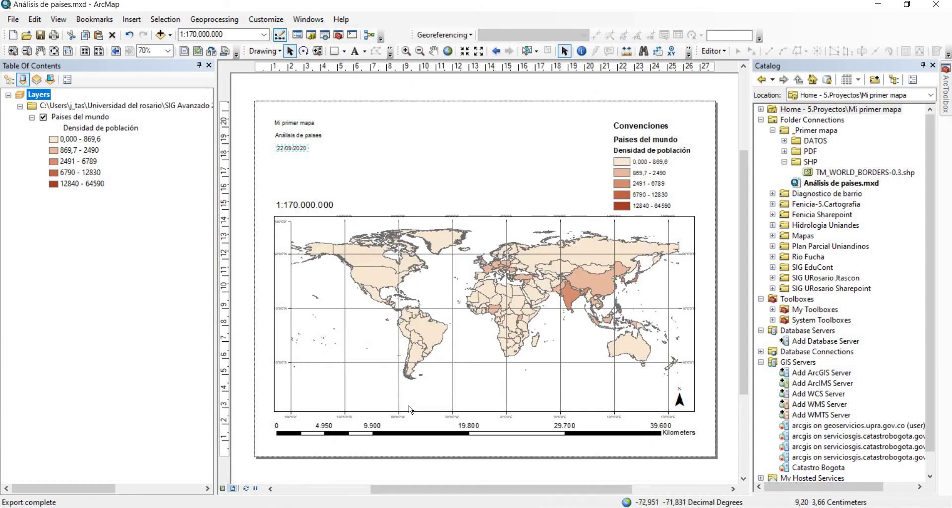
- Switch to File Explorer and open the exported Análisis de paises.pdf from the recent files
key("super+e")
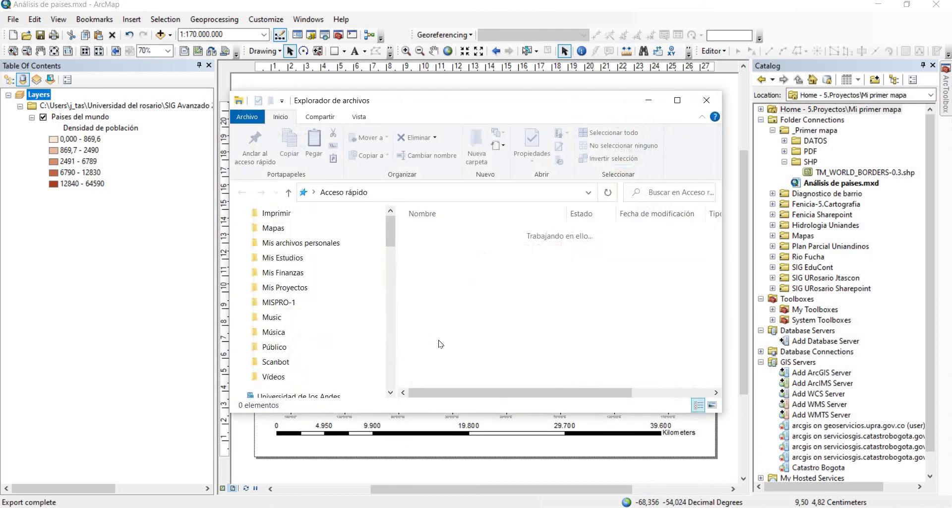
double_click(455, 301)
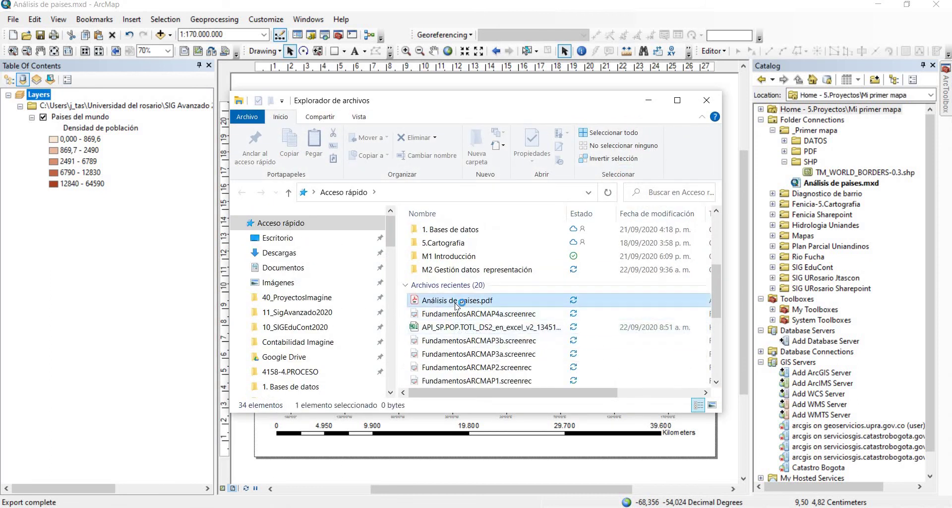